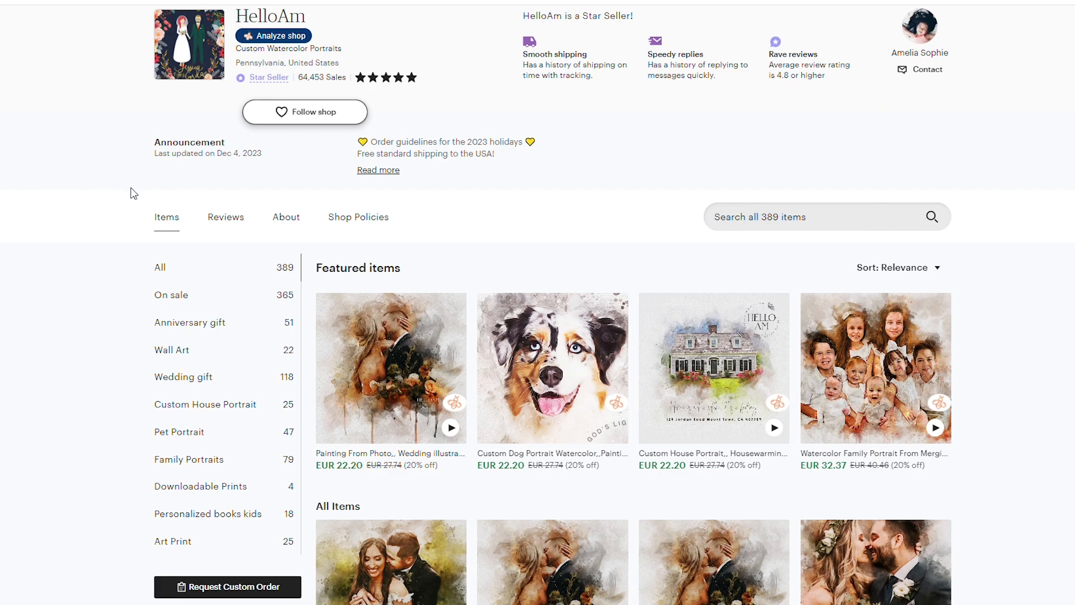
Browse the HelloAm shop page, examining its banner, featured items and range of custom watercolor portrait listings
scroll(133, 194, up, 1)
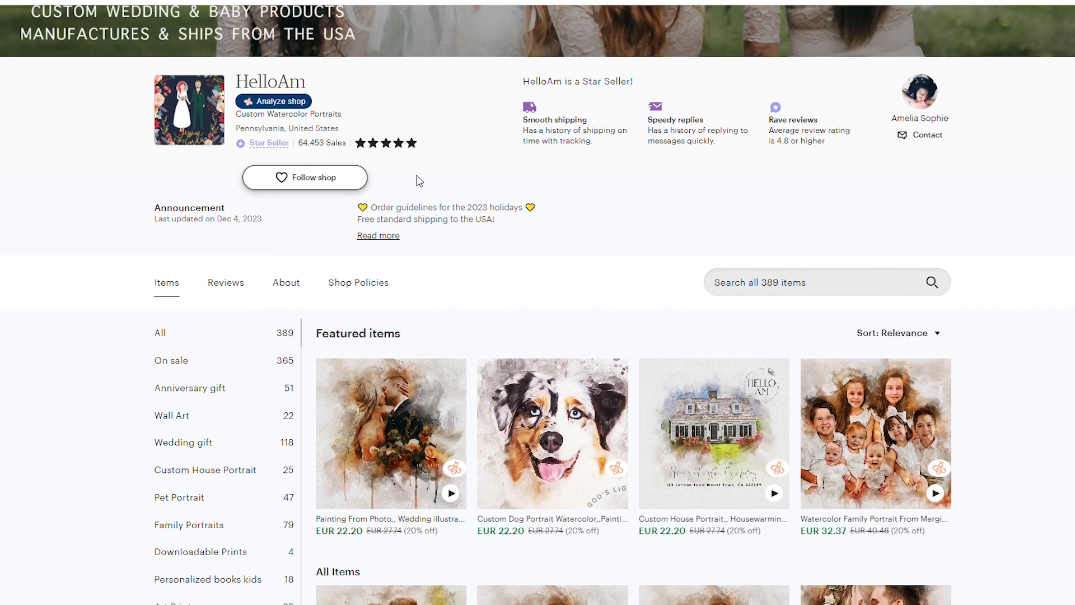
scroll(612, 192, down, 10)
scroll(992, 177, down, 7)
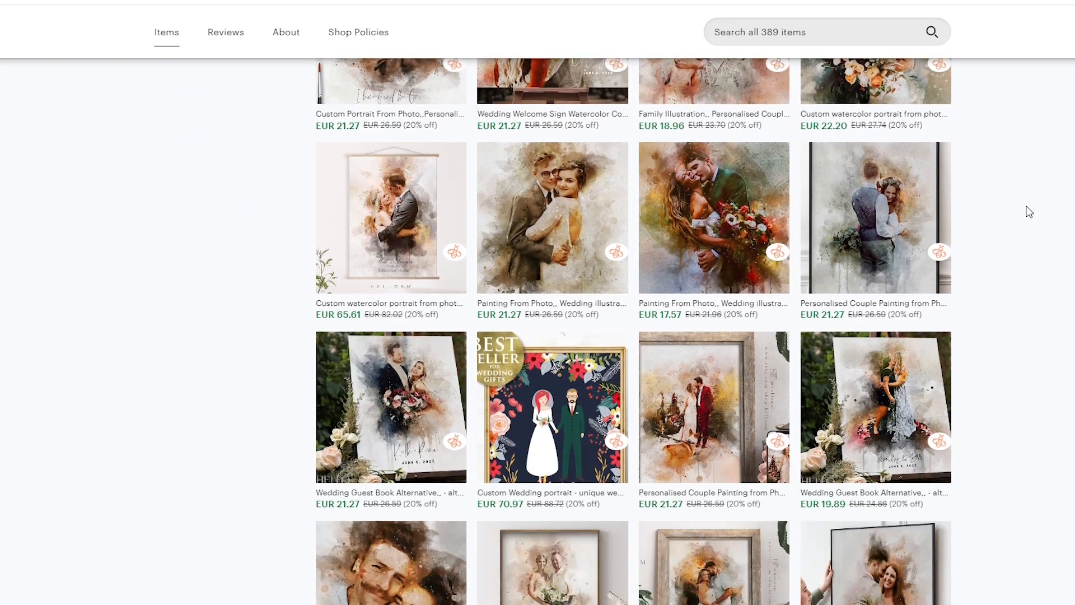
scroll(1028, 211, up, 10)
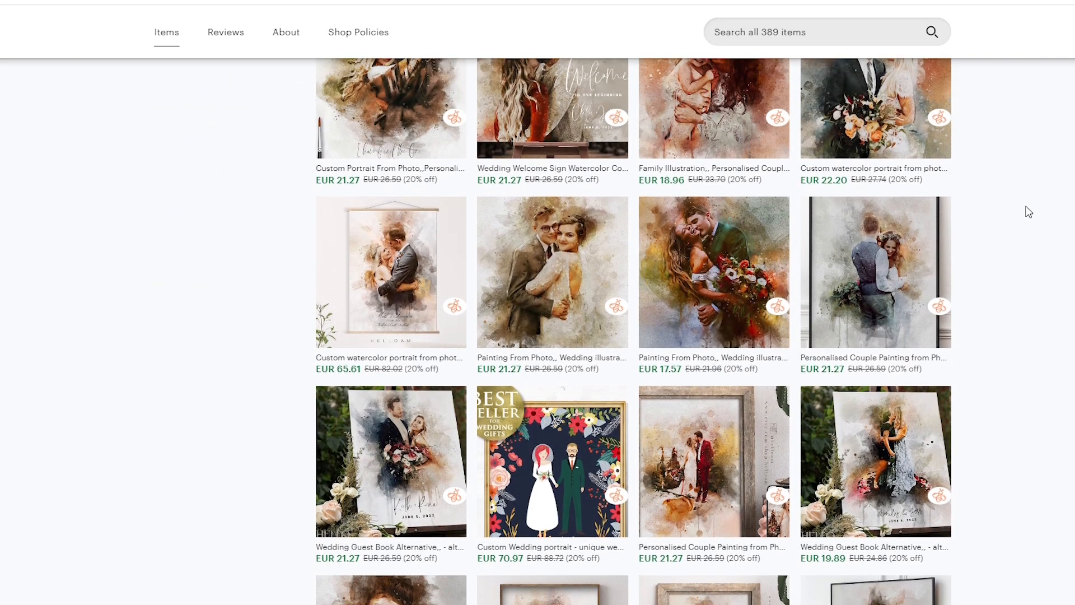
scroll(1029, 212, up, 12)
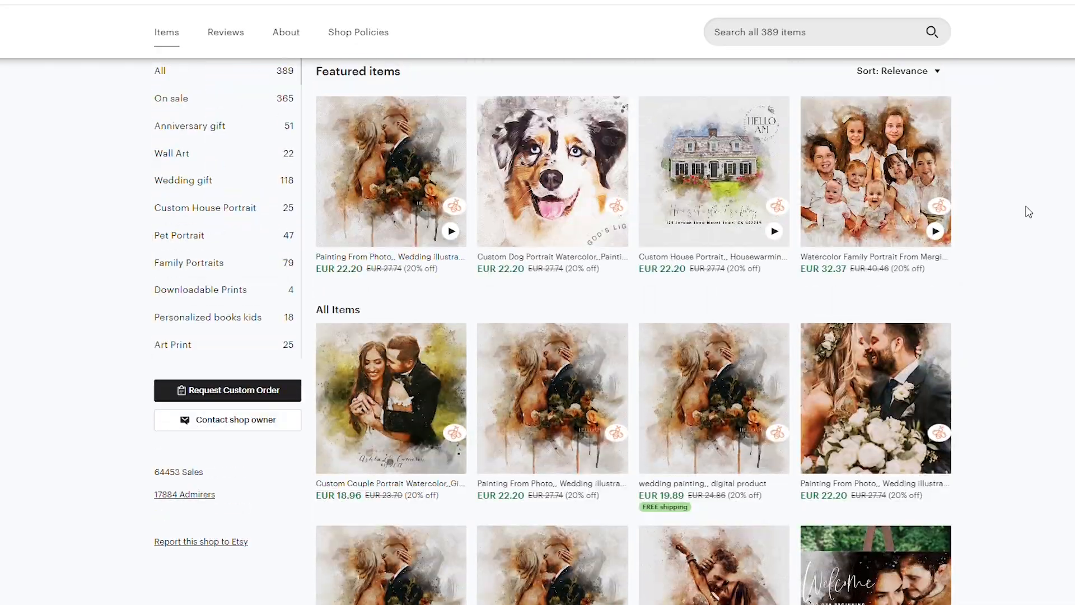
scroll(1029, 212, up, 2)
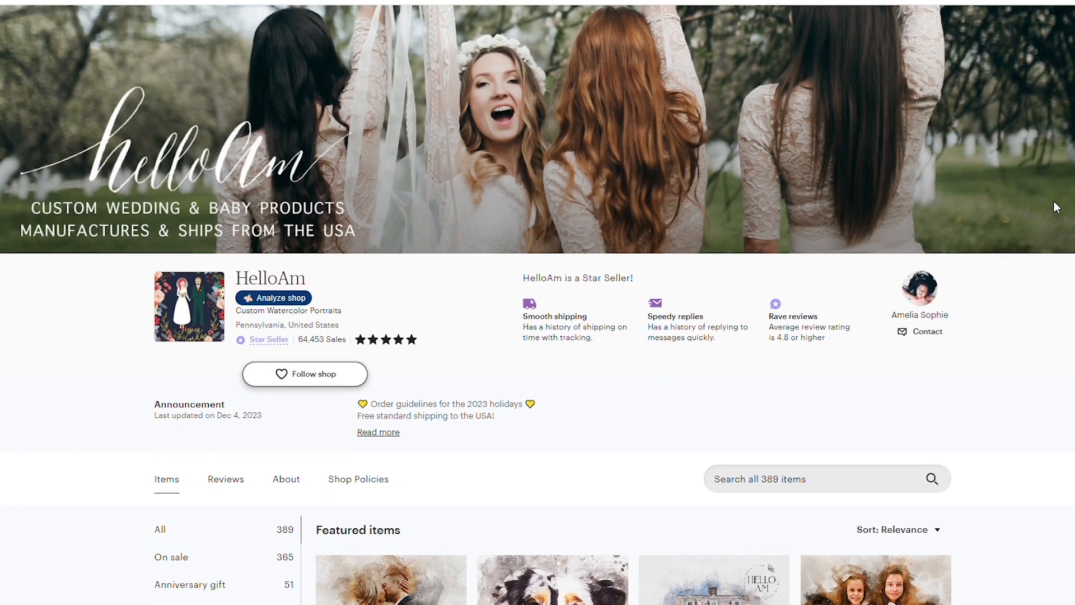
scroll(1049, 212, down, 9)
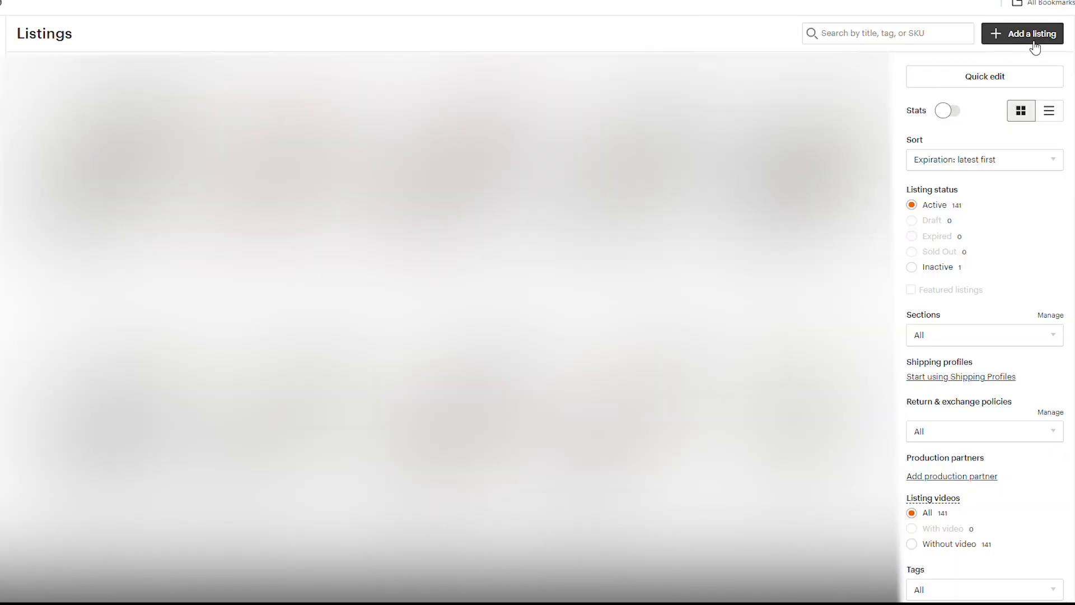
Start a new listing for a physical item, made by "I did", as a finished product that is Made To Order
click(1034, 43)
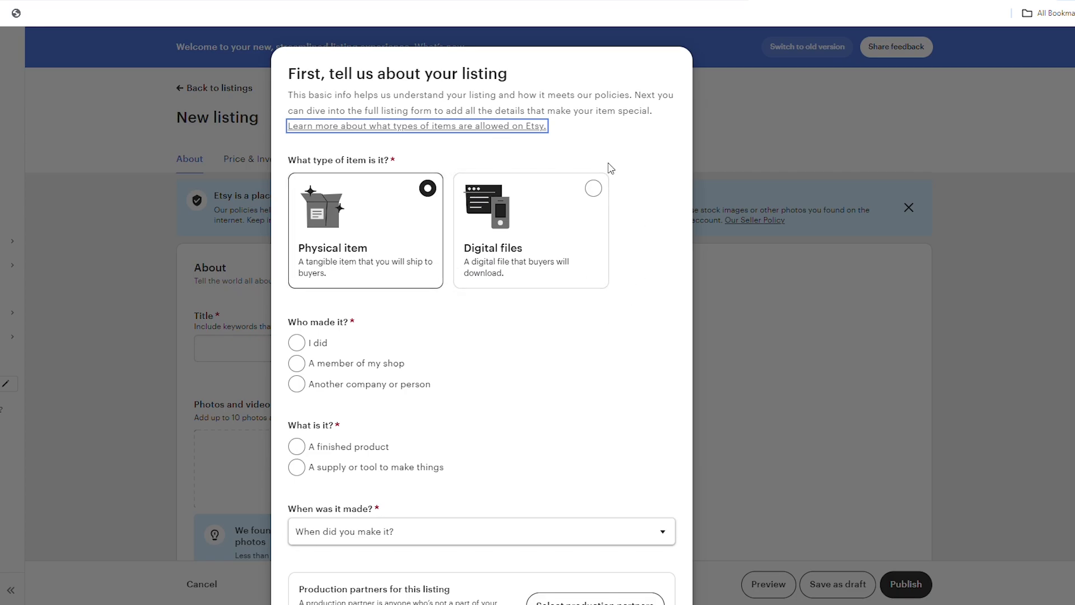
scroll(434, 326, down, 1)
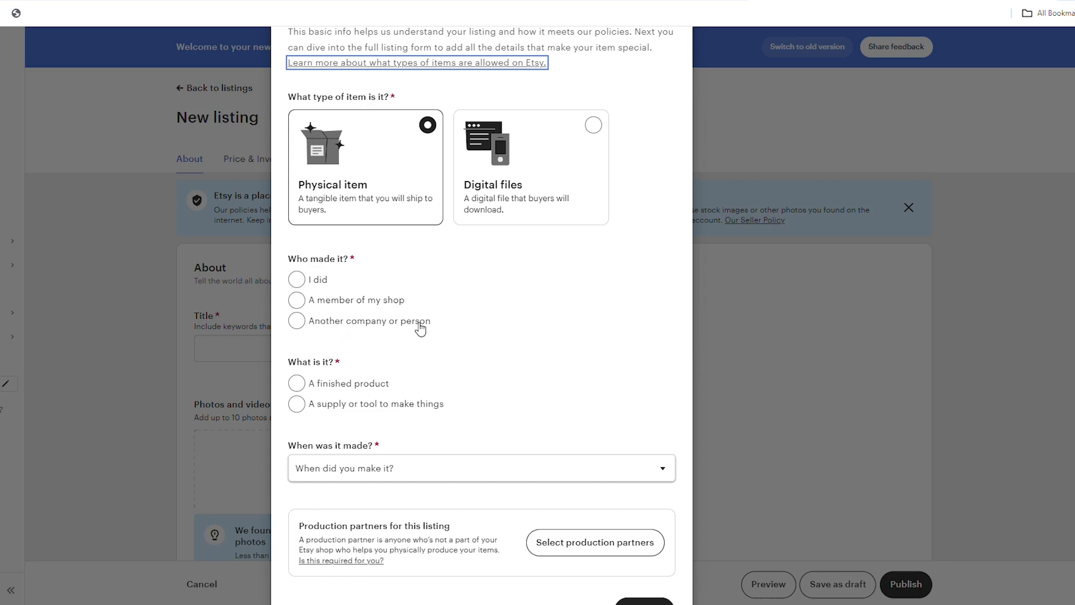
click(304, 281)
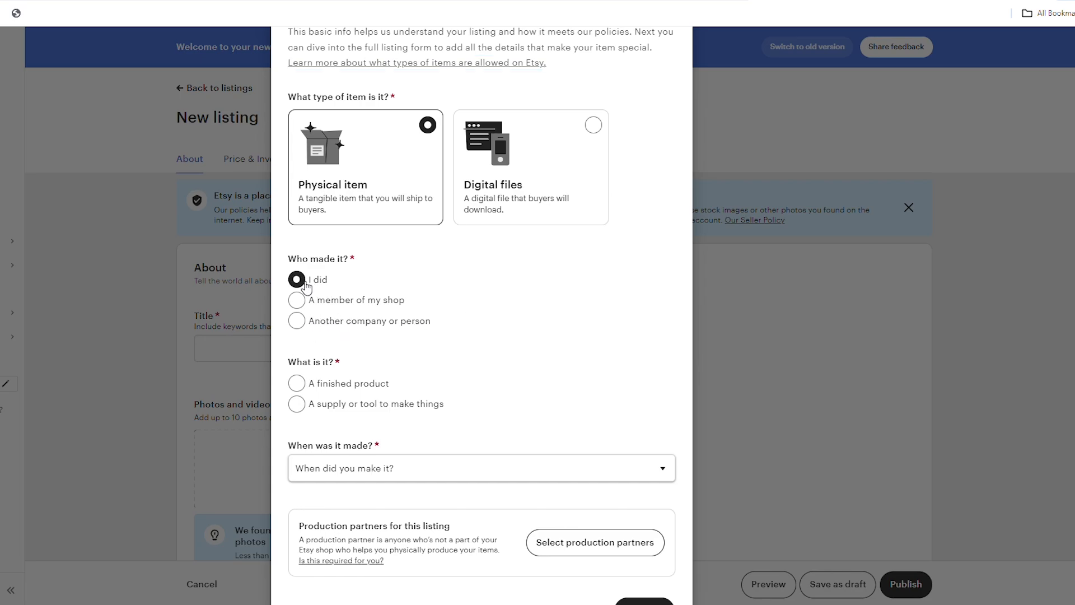
scroll(371, 318, down, 1)
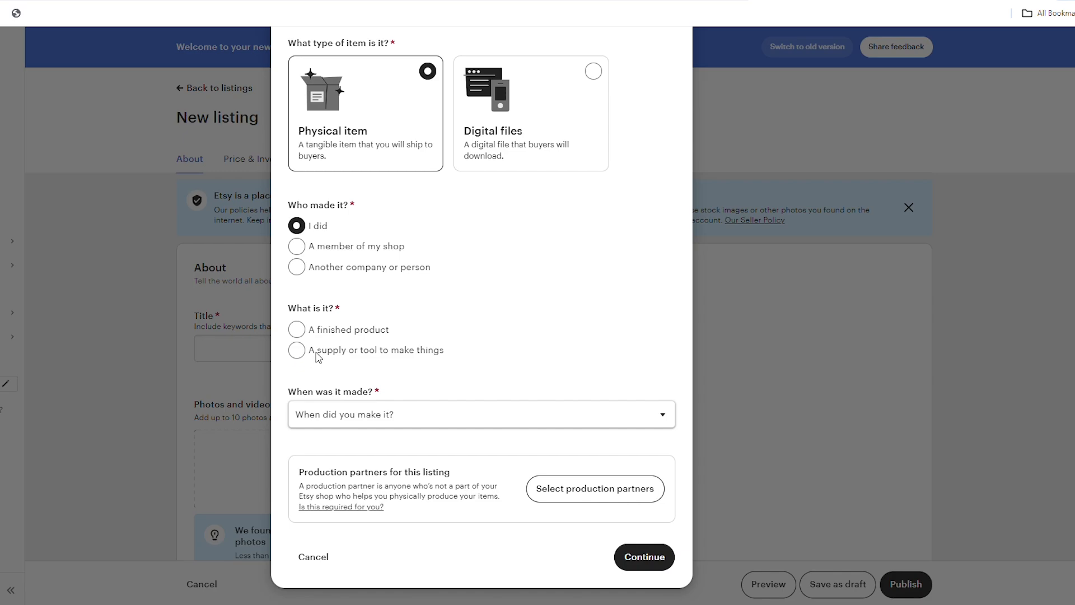
click(329, 334)
click(367, 418)
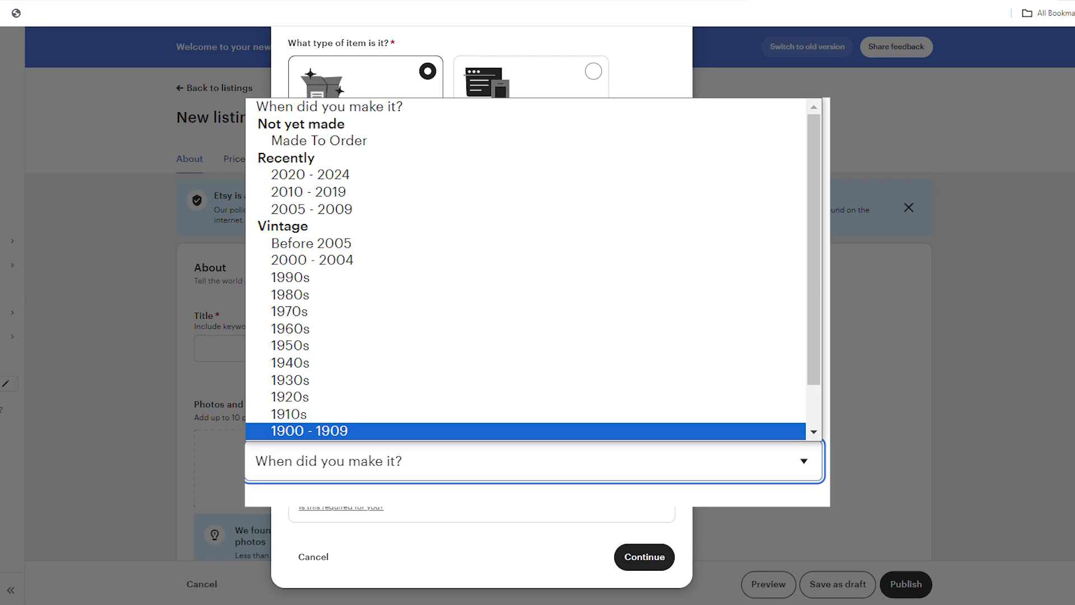
click(356, 204)
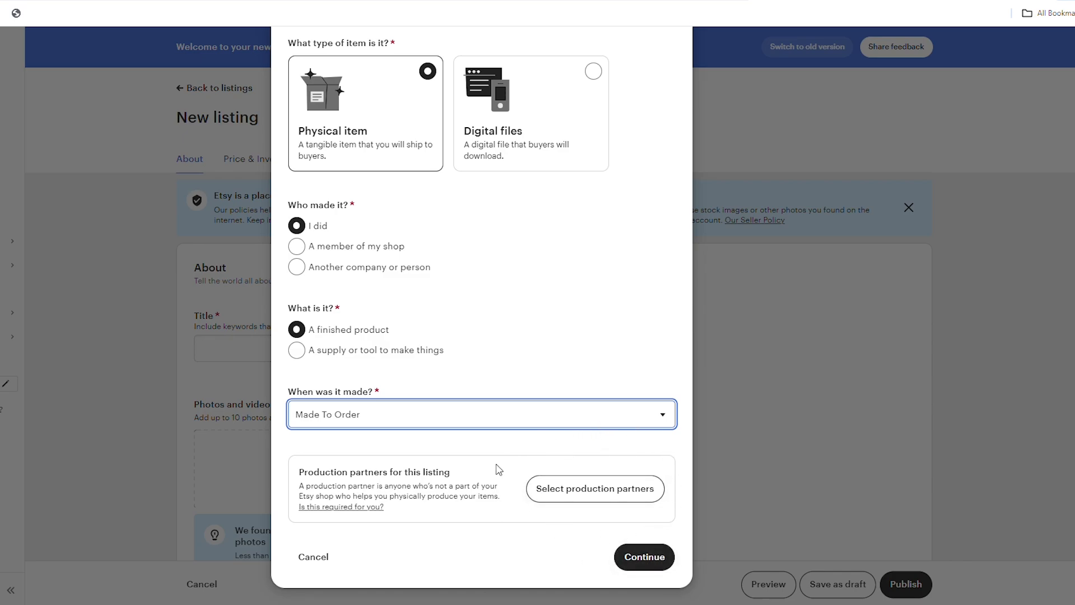
click(644, 556)
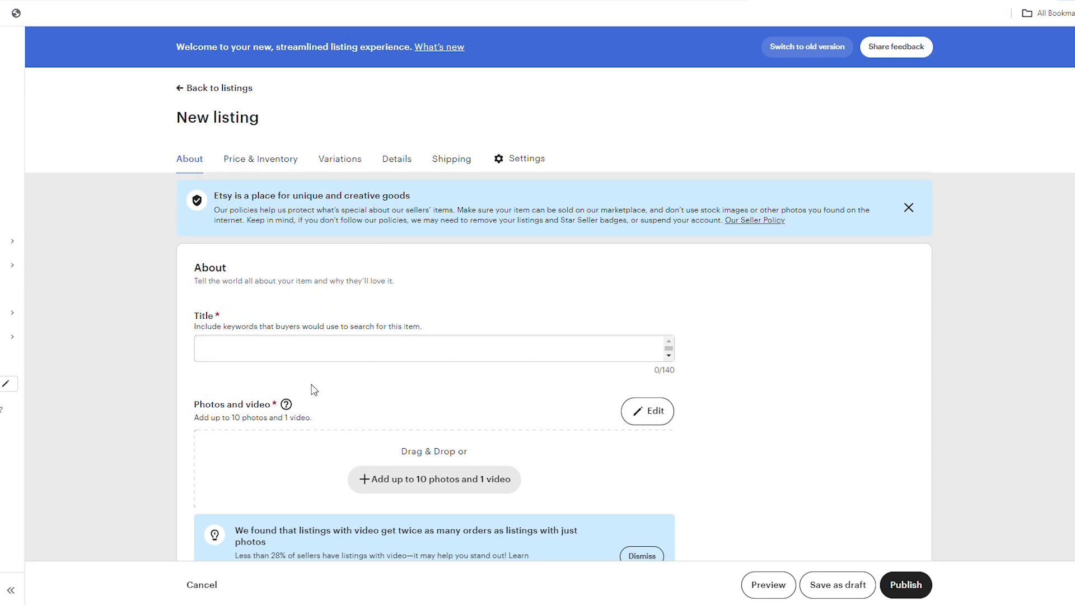
Add the wedding couple portrait as the listing's primary photo and view the product video in HelloAm's couple portrait listing
scroll(314, 390, down, 2)
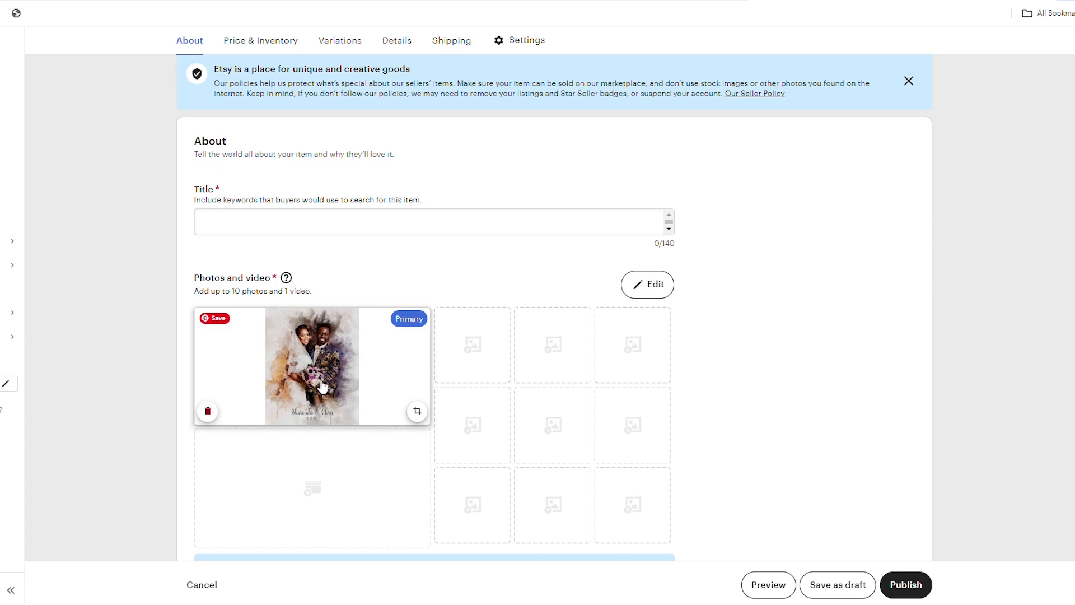
scroll(625, 341, down, 2)
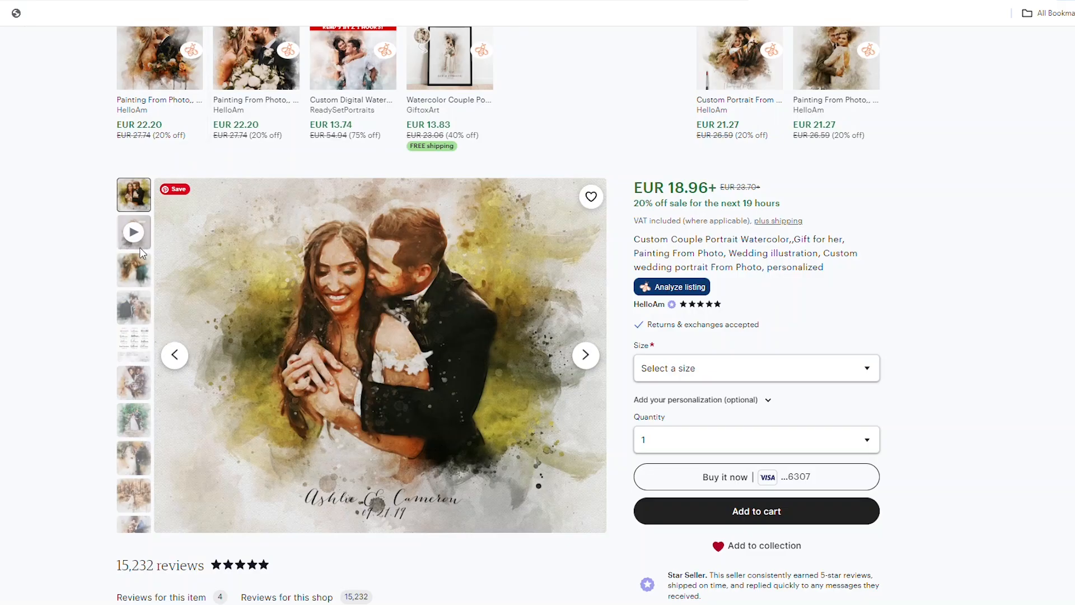
click(140, 232)
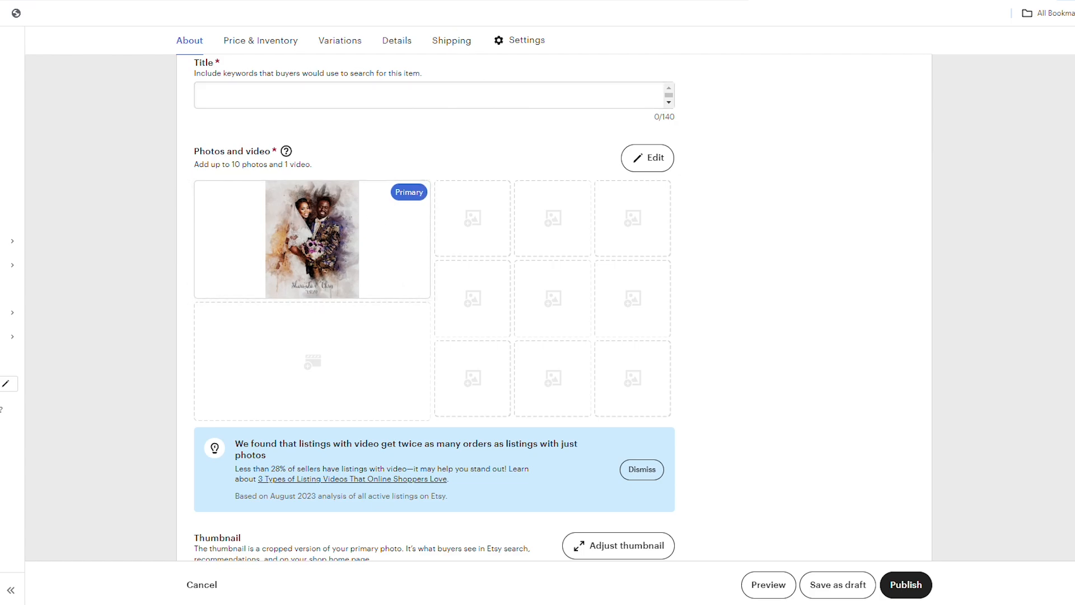
Set the listing title to "Personalized Wedding Couple Portrait Art, Custom Wedding Illustration Portrait from Photo, Custom Anniversary Wedding Gift for Couple"
click(306, 100)
text(Portrait from Photo)
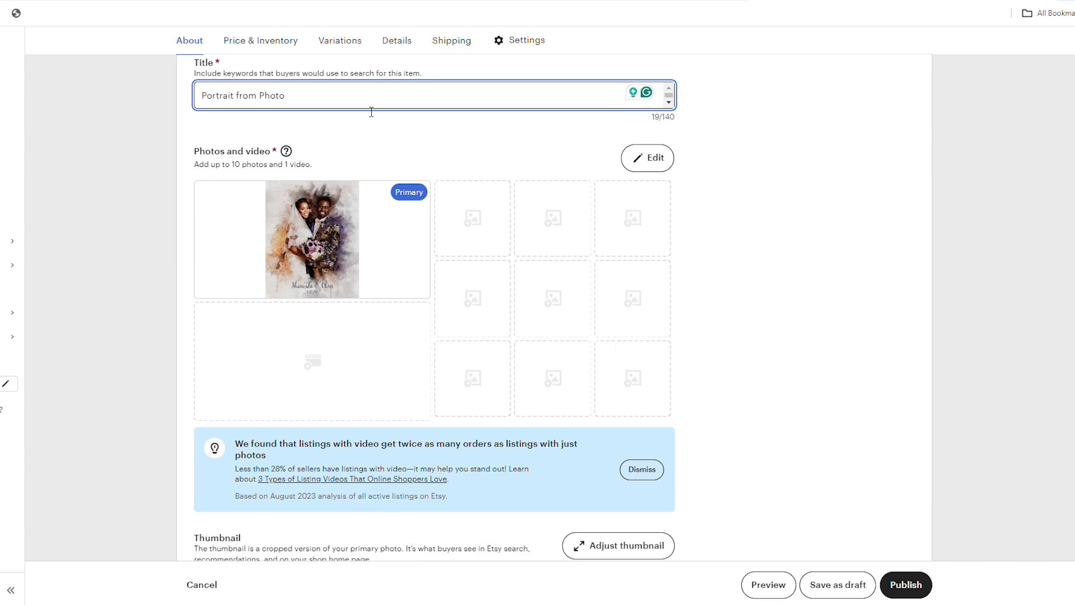
key(ctrl+a)
text(Personalized Wedding Couple Portrait Art, Custom Wedding Illustration Portrait from Photo, Custom Anniversary Wedding Gift for Couple)
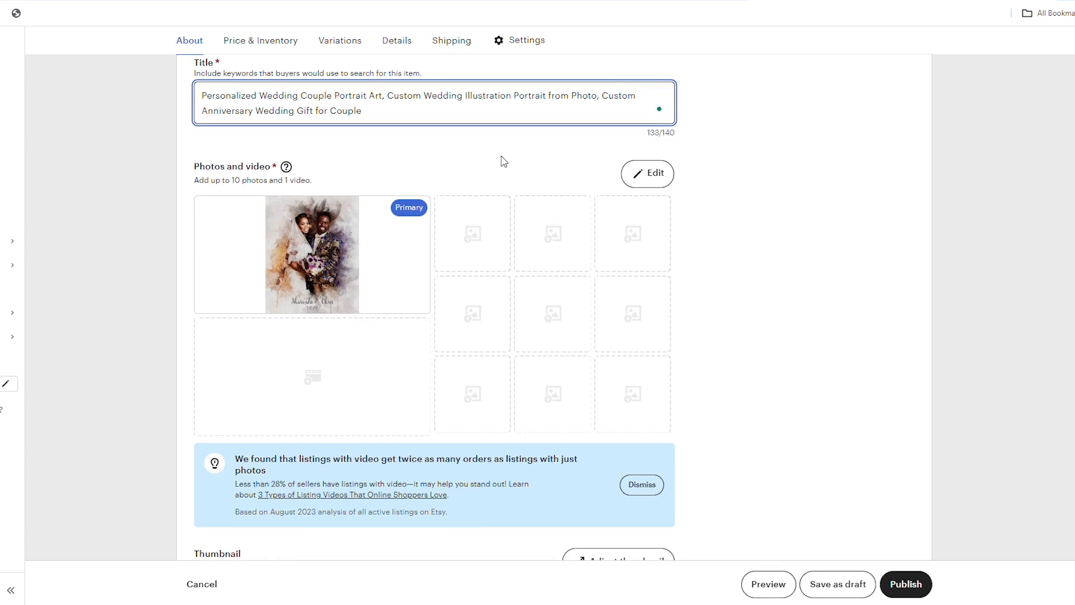
click(680, 108)
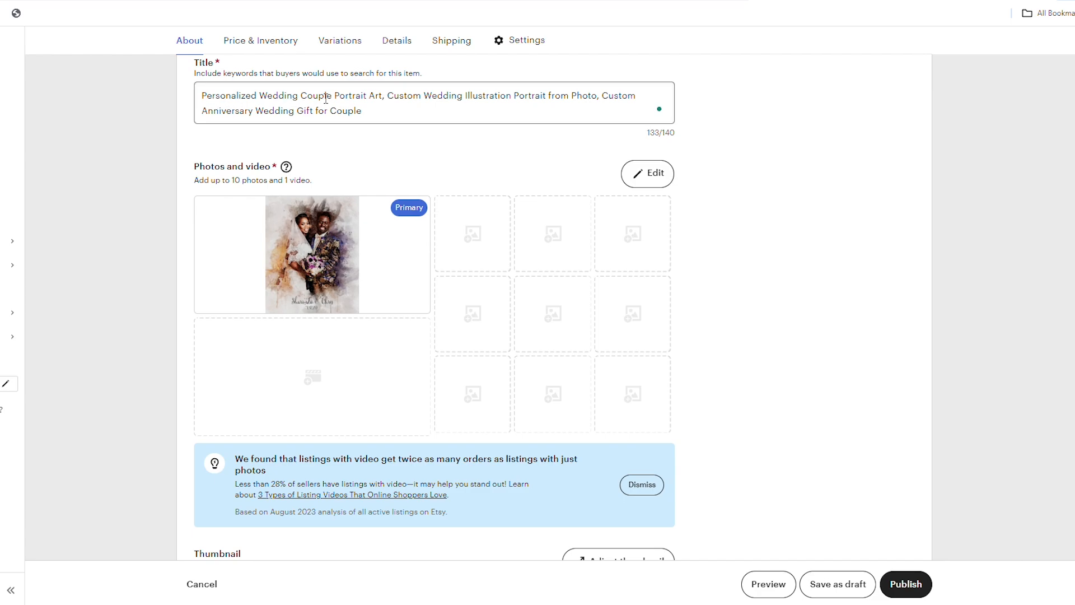
Highlight the title's keyword phrases one after another, such as "Wedding Couple Portrait" and "Portrait from Photo", to examine its structure
drag(267, 99, 366, 99)
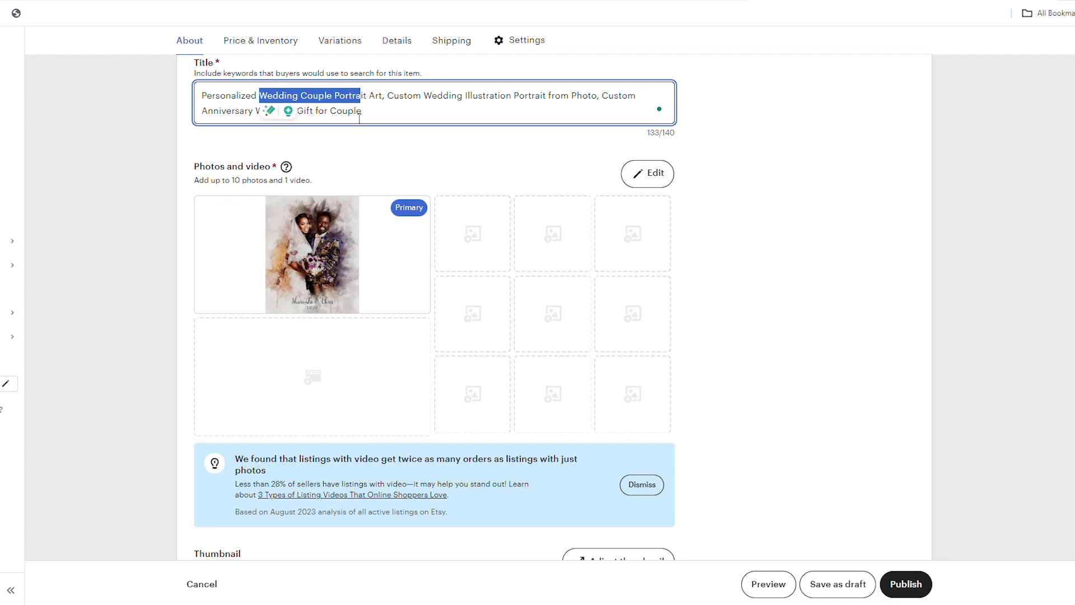
click(394, 117)
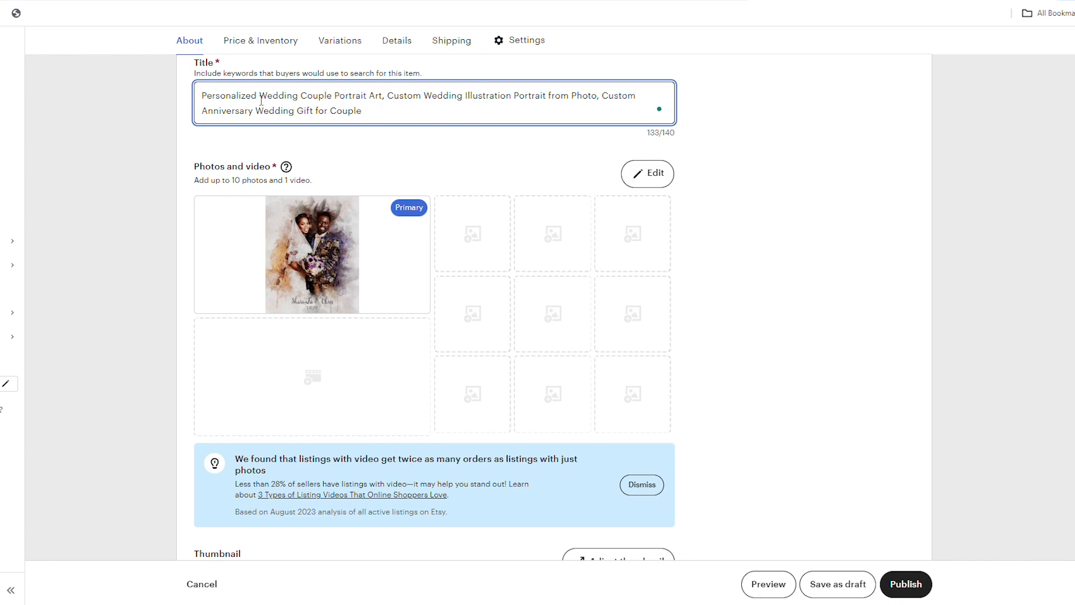
drag(257, 96, 201, 97)
click(367, 98)
drag(387, 96, 424, 98)
click(434, 114)
drag(387, 96, 164, 102)
drag(515, 96, 602, 103)
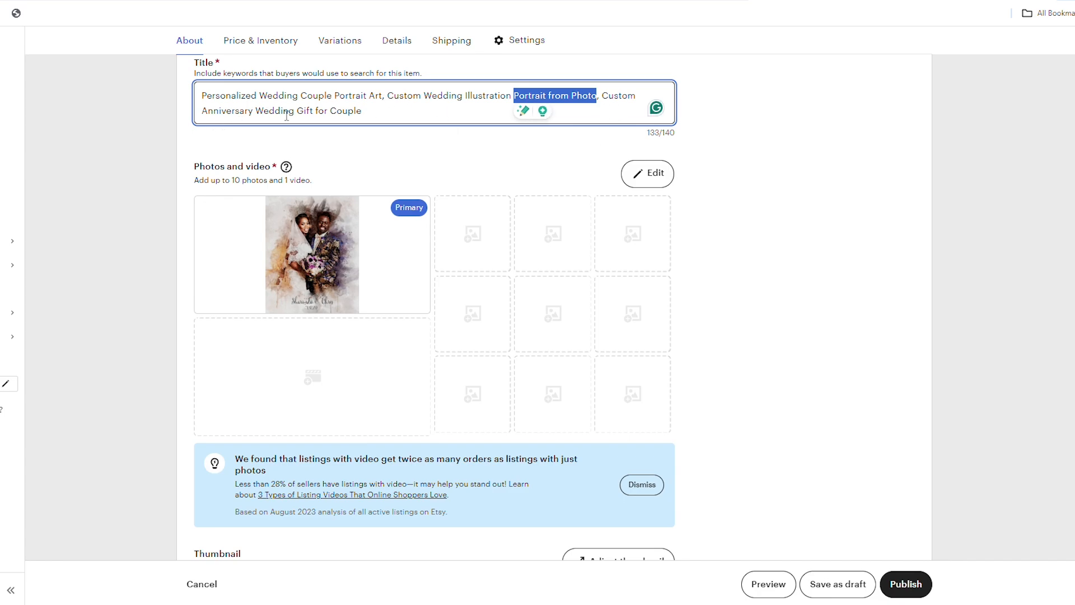
click(395, 115)
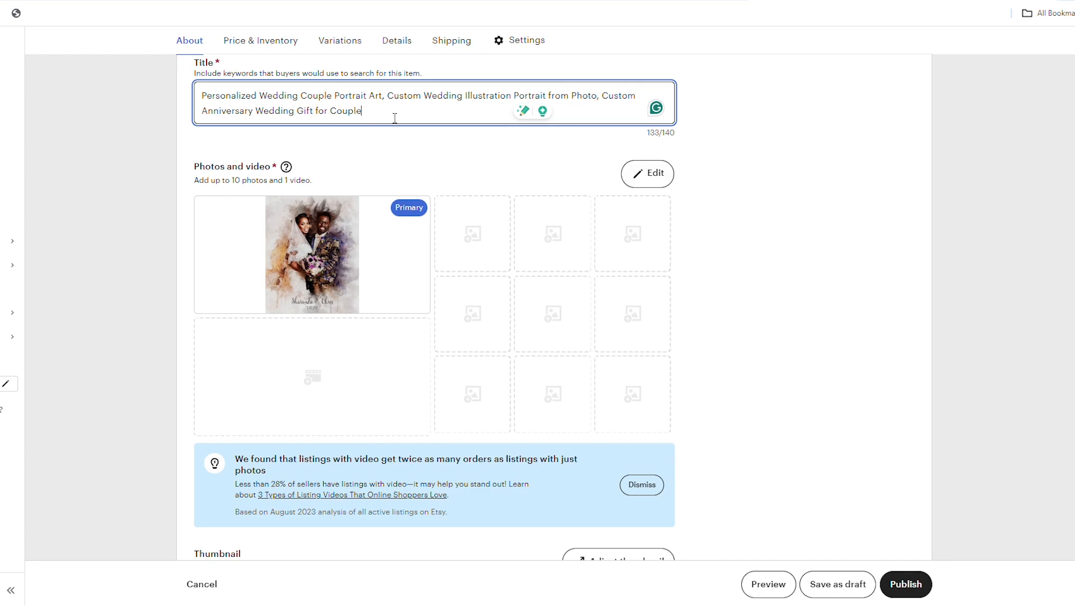
drag(306, 112, 377, 113)
click(377, 113)
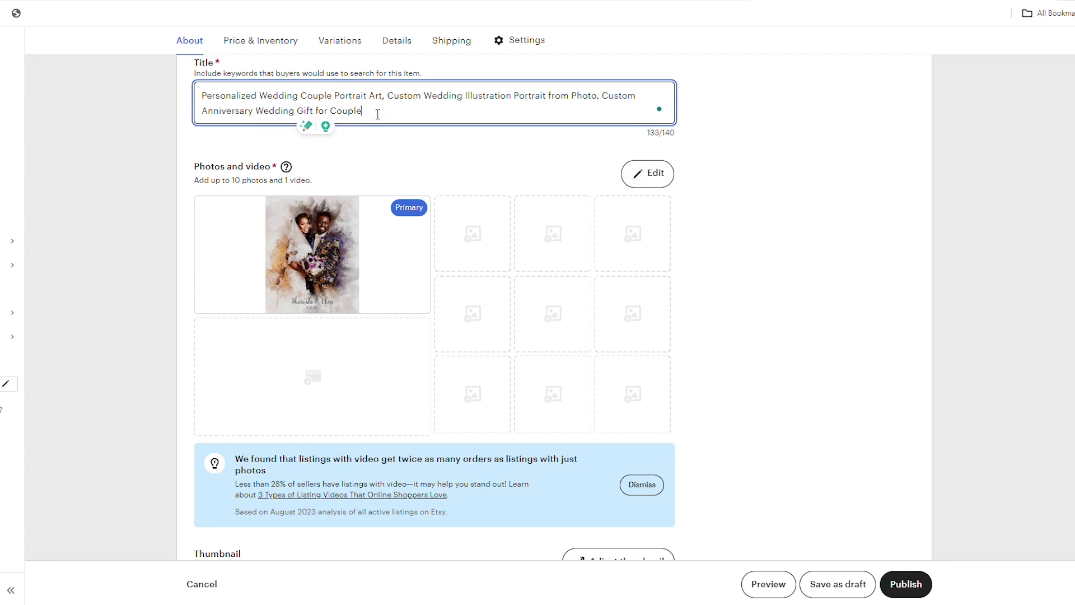
Expand the full item description in HelloAm's couple portrait listing and examine its opening paragraph
mouse_move(384, 223)
scroll(347, 116, down, 3)
scroll(343, 115, down, 4)
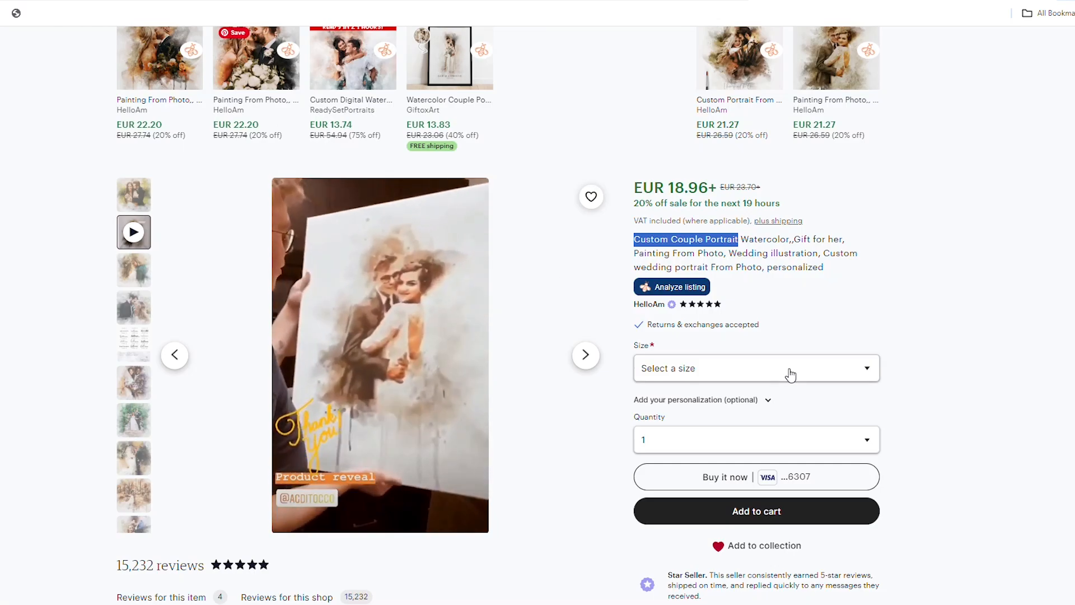
scroll(792, 373, down, 5)
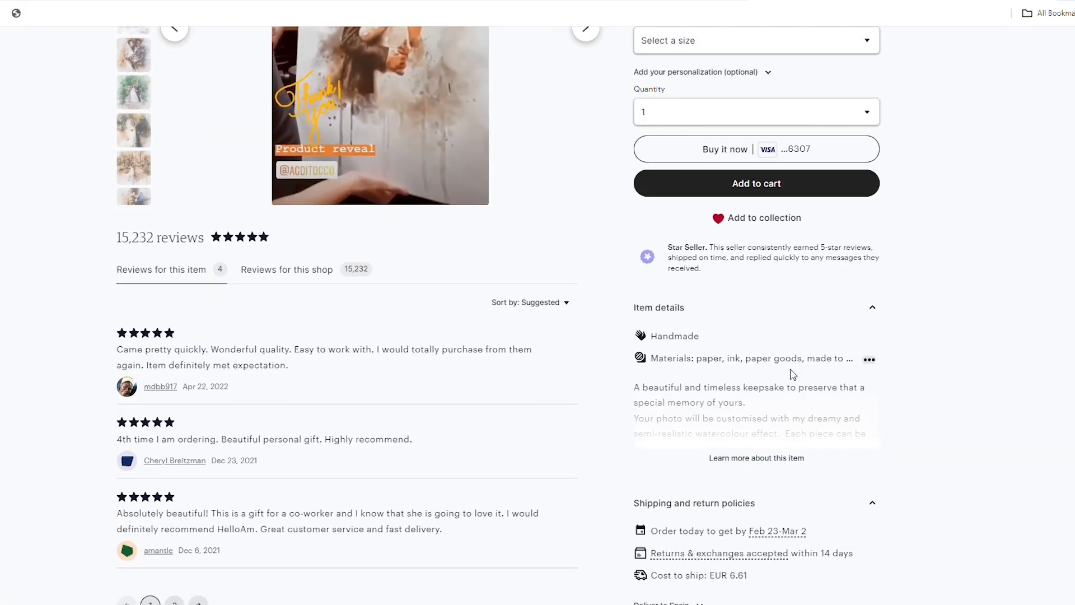
scroll(797, 374, down, 2)
click(750, 344)
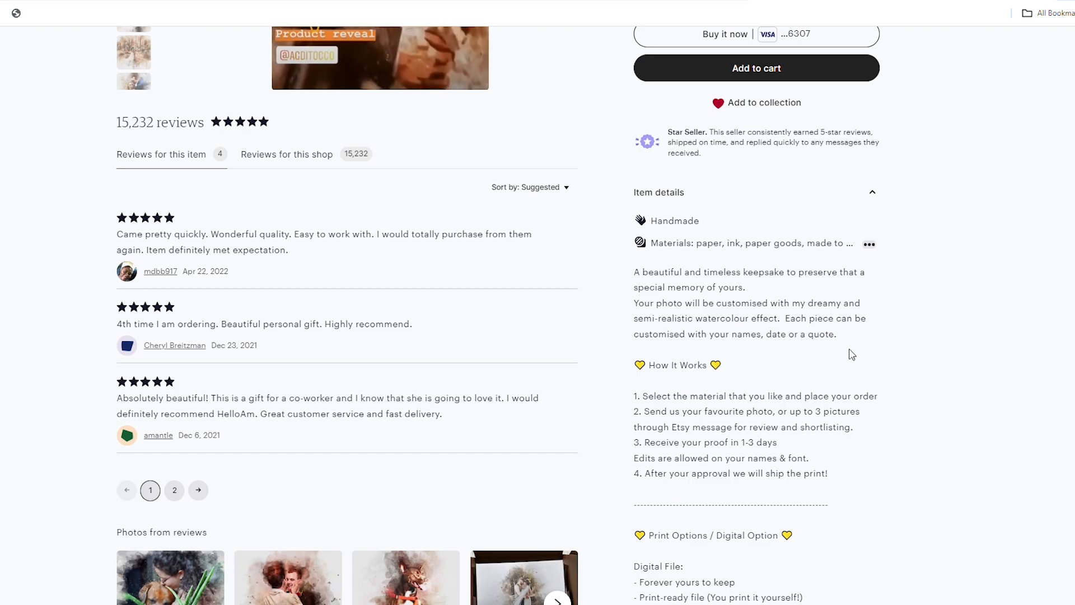
drag(634, 270, 865, 340)
click(865, 342)
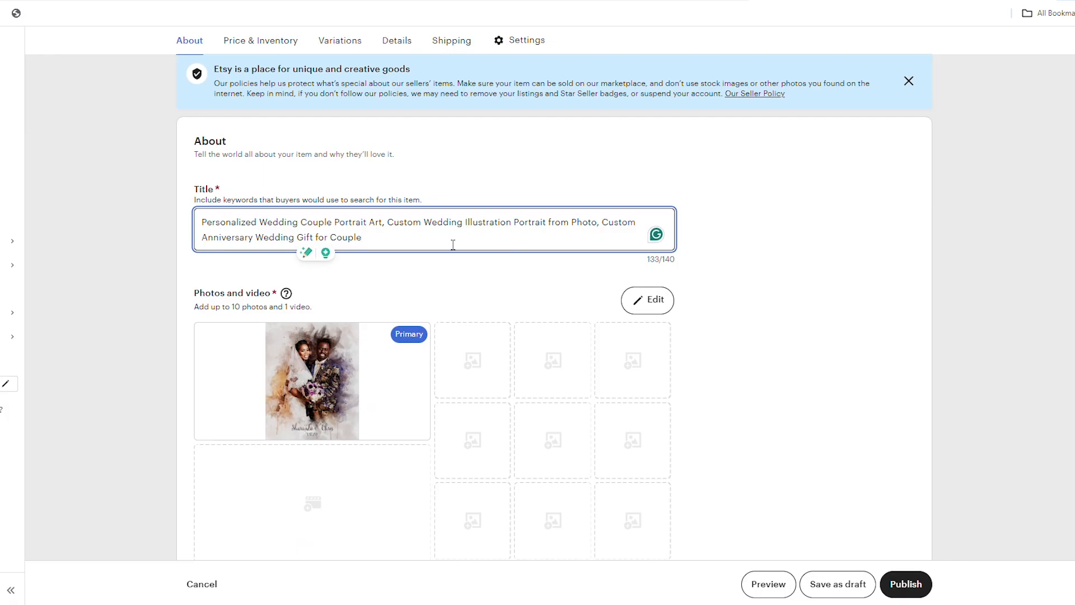
Highlight "Personalized Wedding Couple Portrait Art" in the new listing's title as the phrase to reuse in the description
click(443, 264)
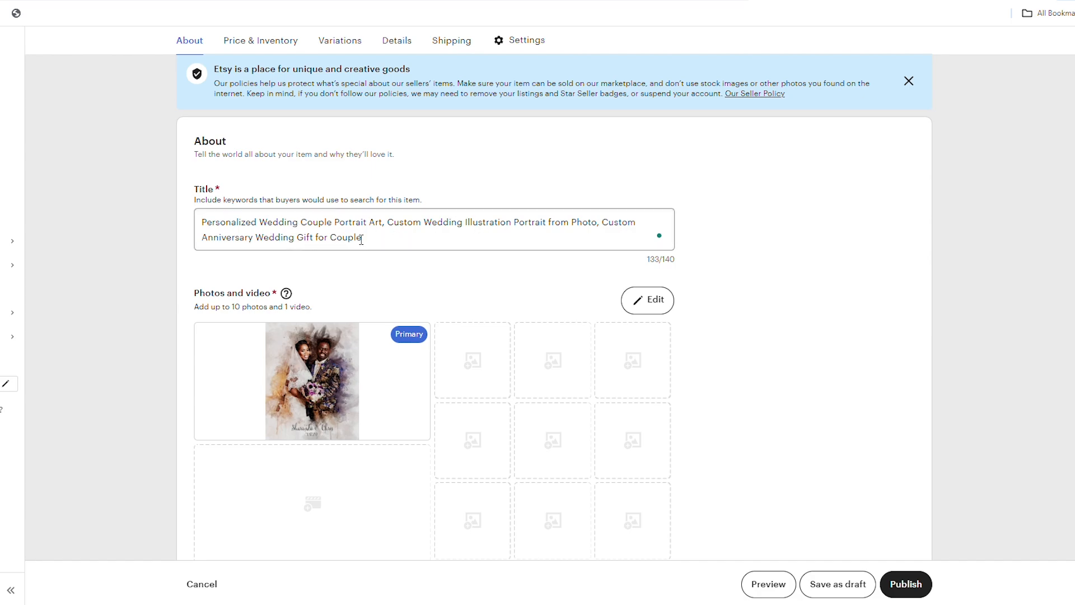
drag(385, 223, 181, 222)
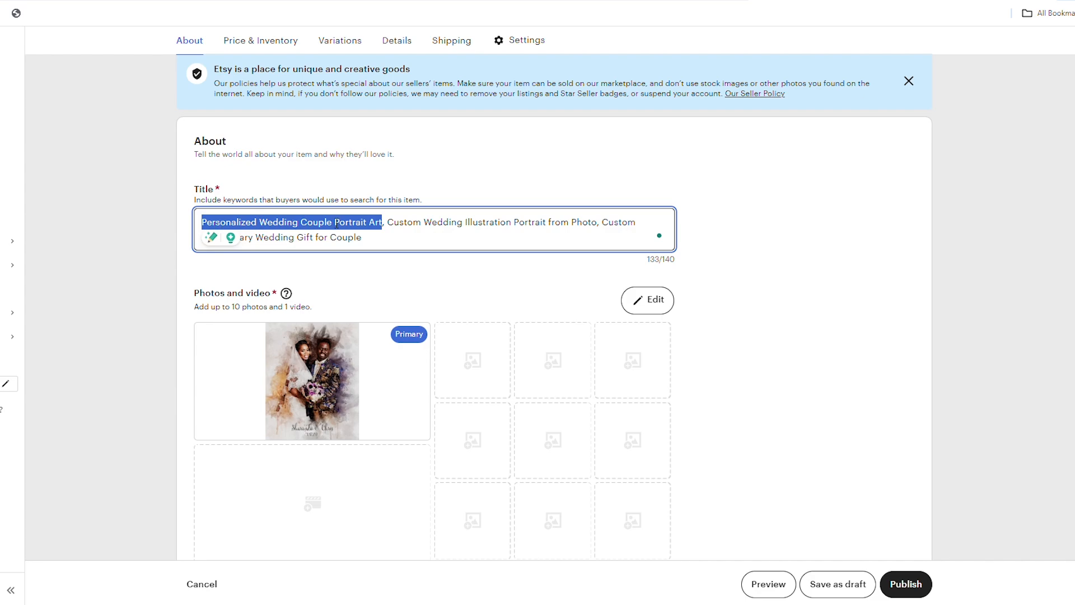
click(497, 235)
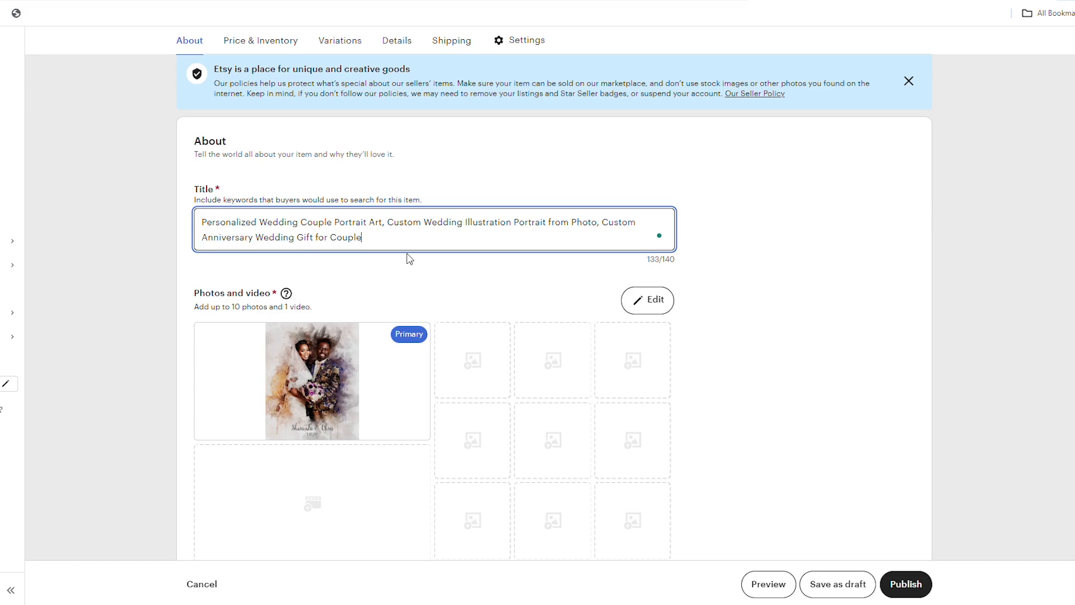
Return to HelloAm's couple portrait listing and examine its size options, How It Works instructions and print options
click(168, 1)
scroll(656, 241, down, 2)
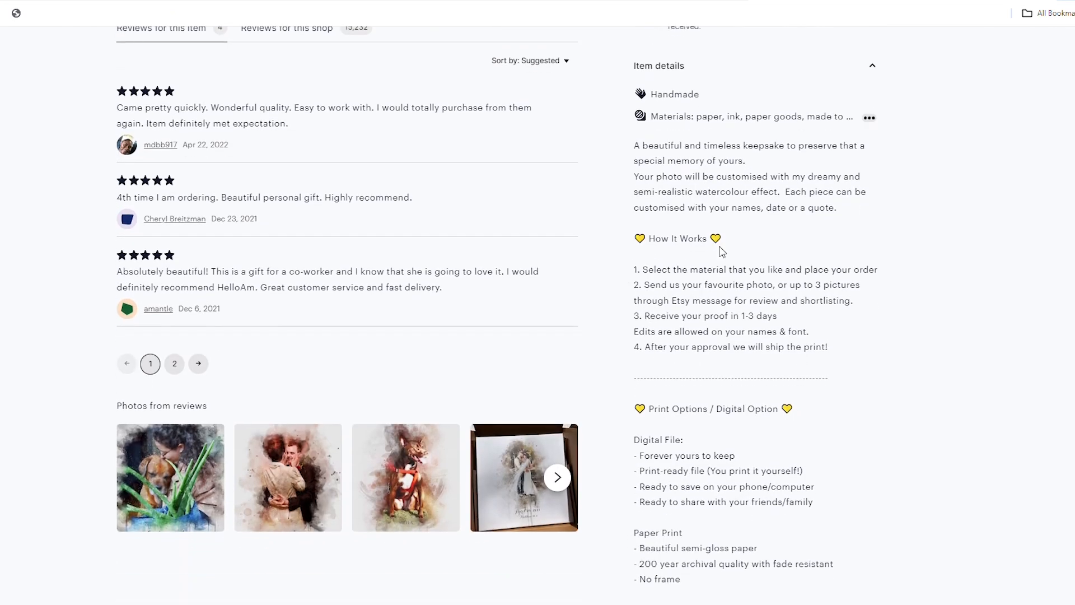
scroll(655, 241, up, 7)
scroll(586, 232, down, 6)
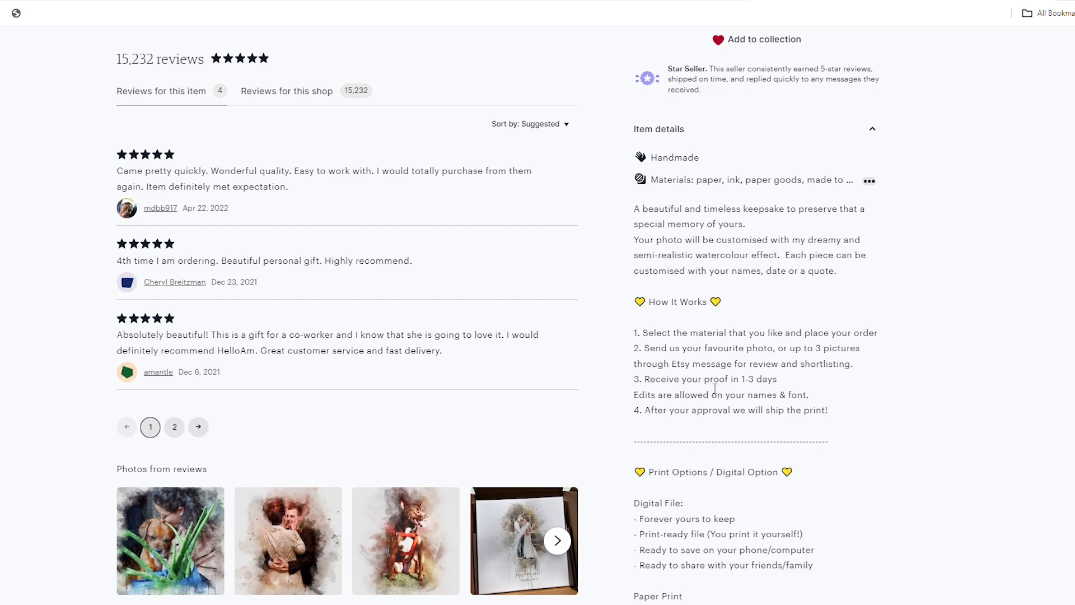
scroll(715, 388, up, 6)
click(756, 241)
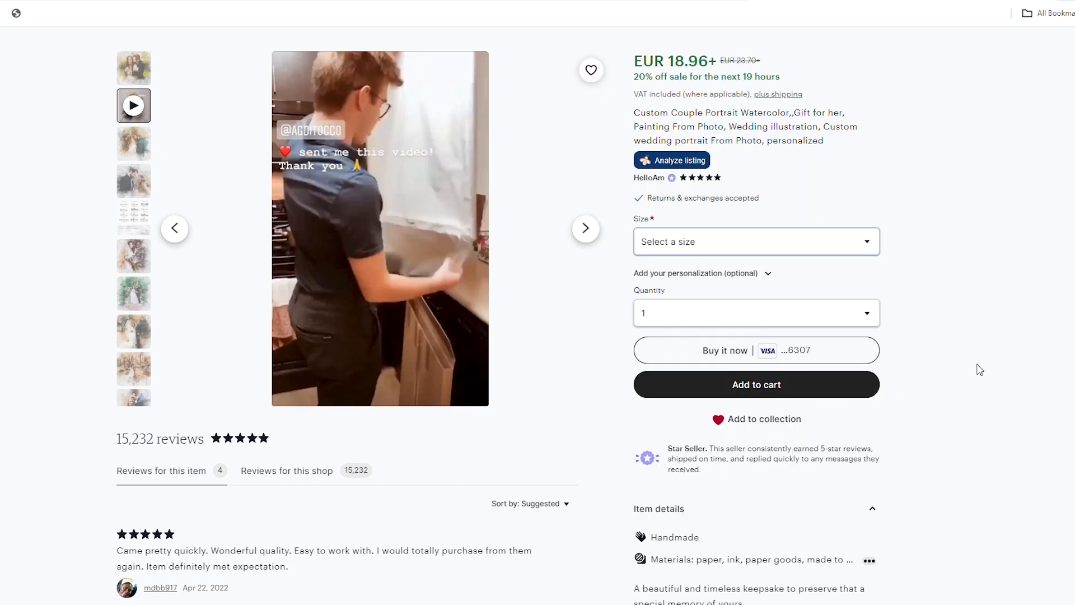
scroll(974, 364, down, 8)
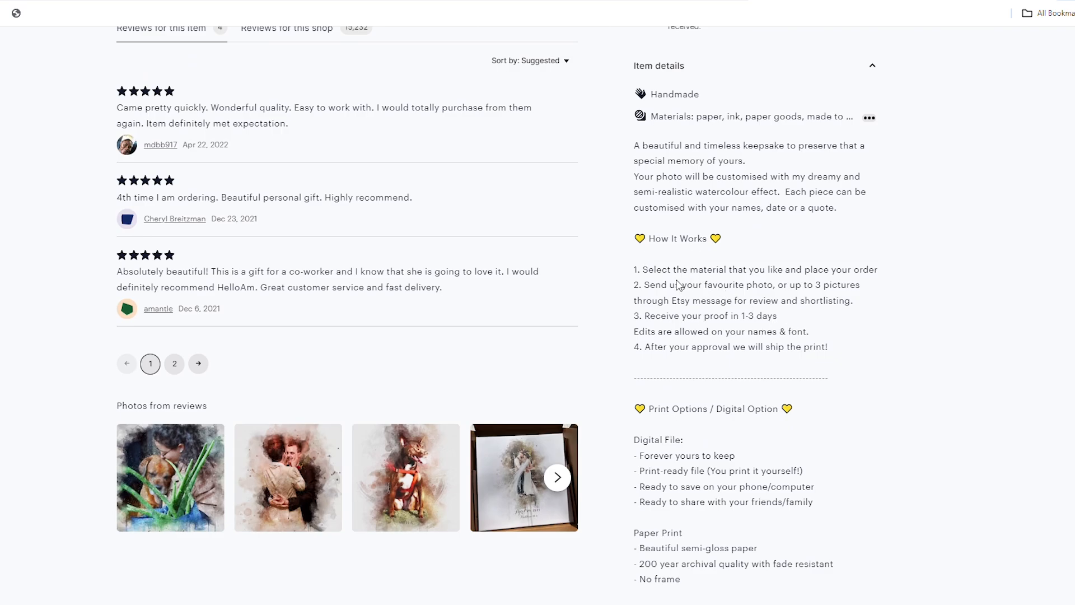
Examine the print options, FAQ, shipping and last-minute gift sections in HelloAm's item description
scroll(721, 357, down, 3)
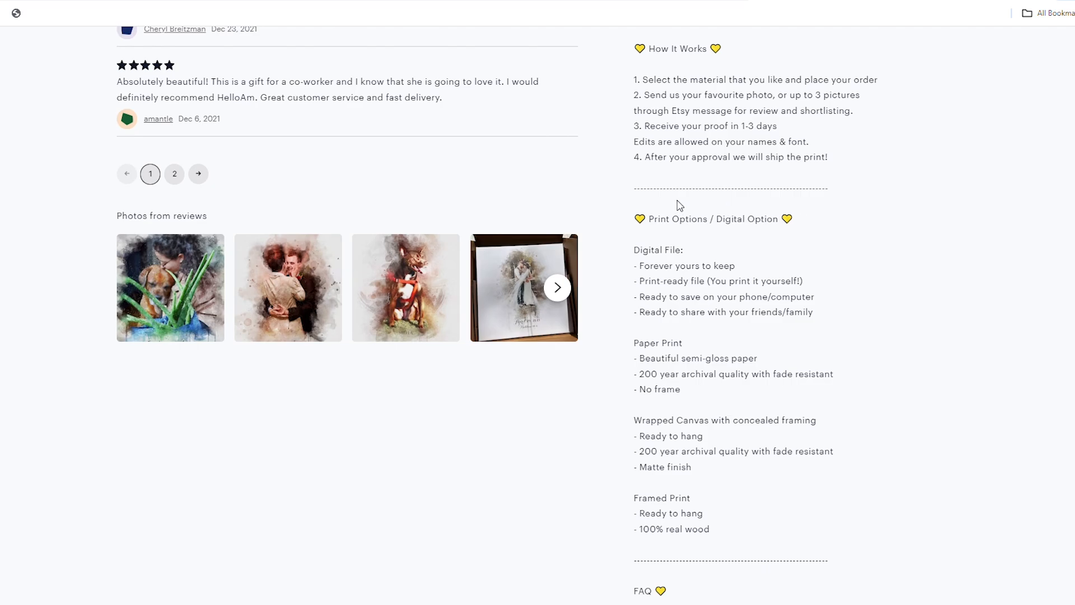
scroll(668, 253, down, 2)
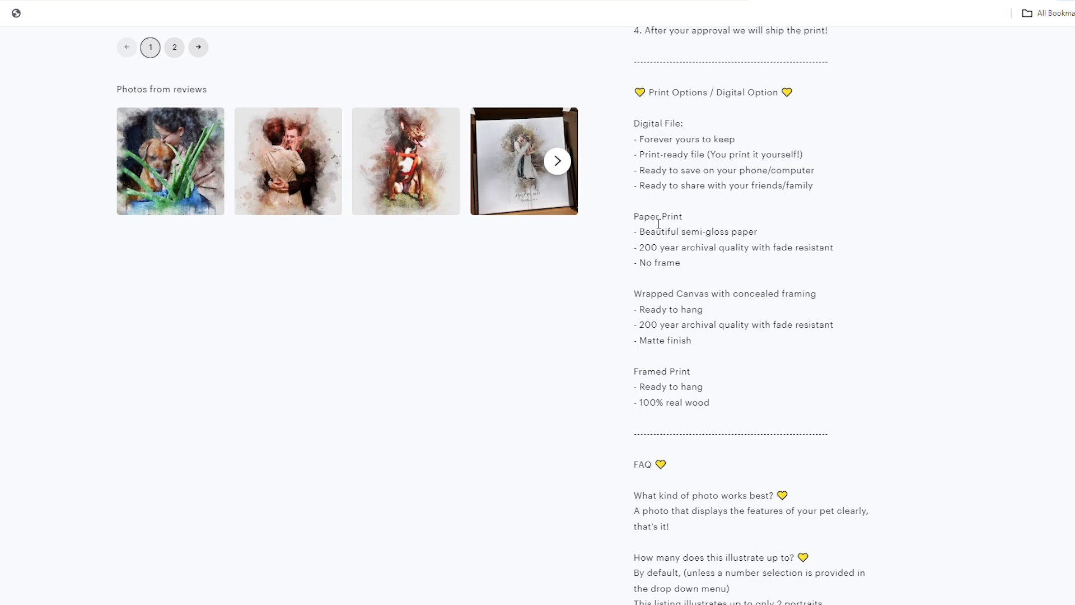
mouse_move(684, 124)
mouse_down()
mouse_move(653, 124)
mouse_move(637, 92)
mouse_move(674, 111)
mouse_up()
click(692, 125)
scroll(674, 132, down, 6)
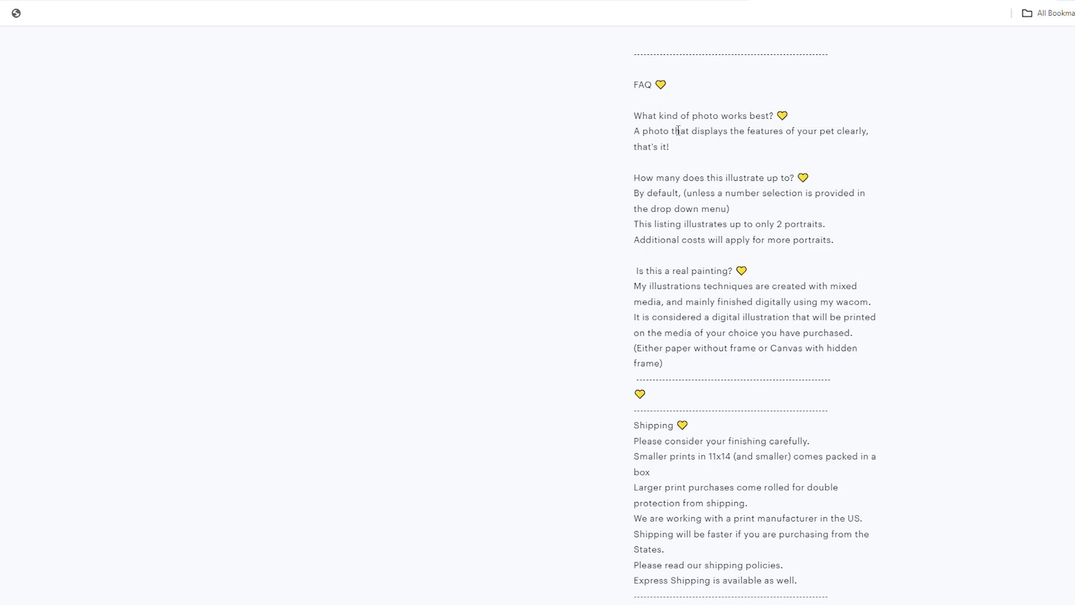
scroll(687, 250, down, 5)
scroll(706, 247, down, 3)
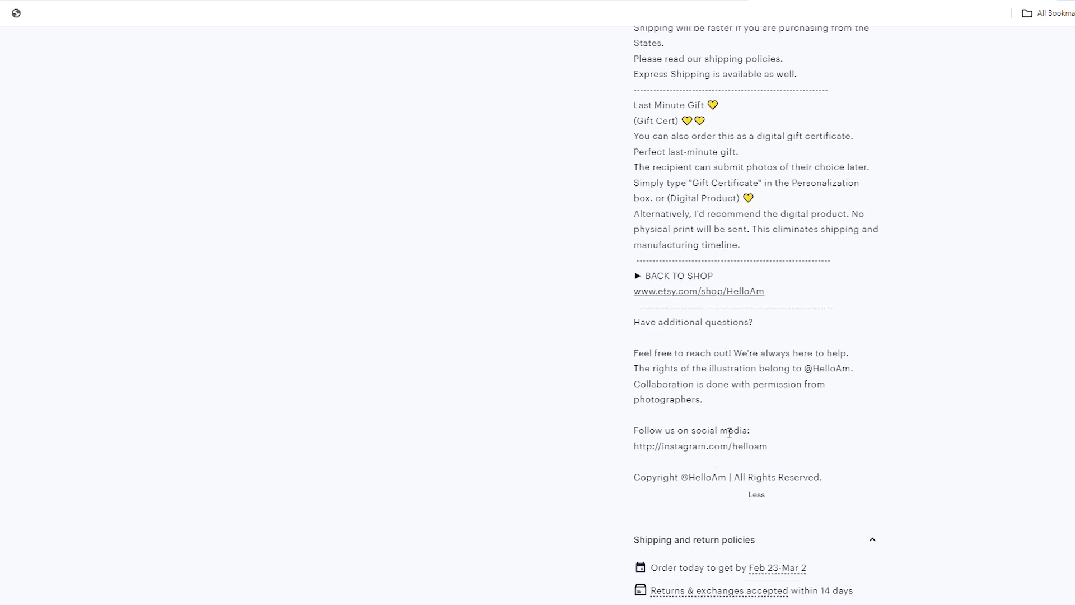
Go over HelloAm's description again from the print options and FAQ down to the shop link and social media lines
scroll(705, 444, up, 15)
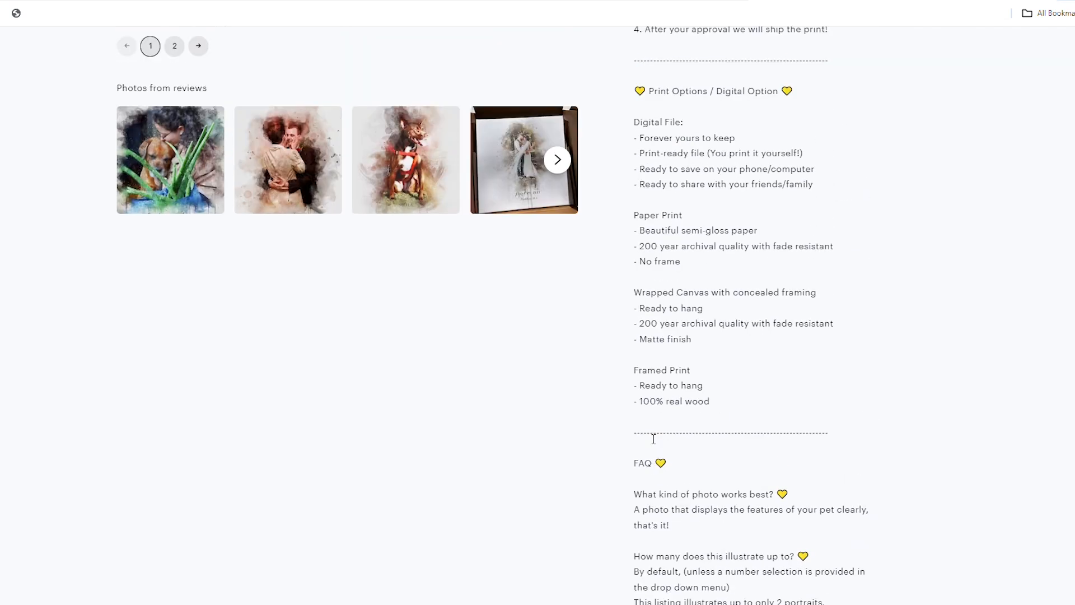
scroll(653, 439, up, 1)
scroll(672, 429, down, 7)
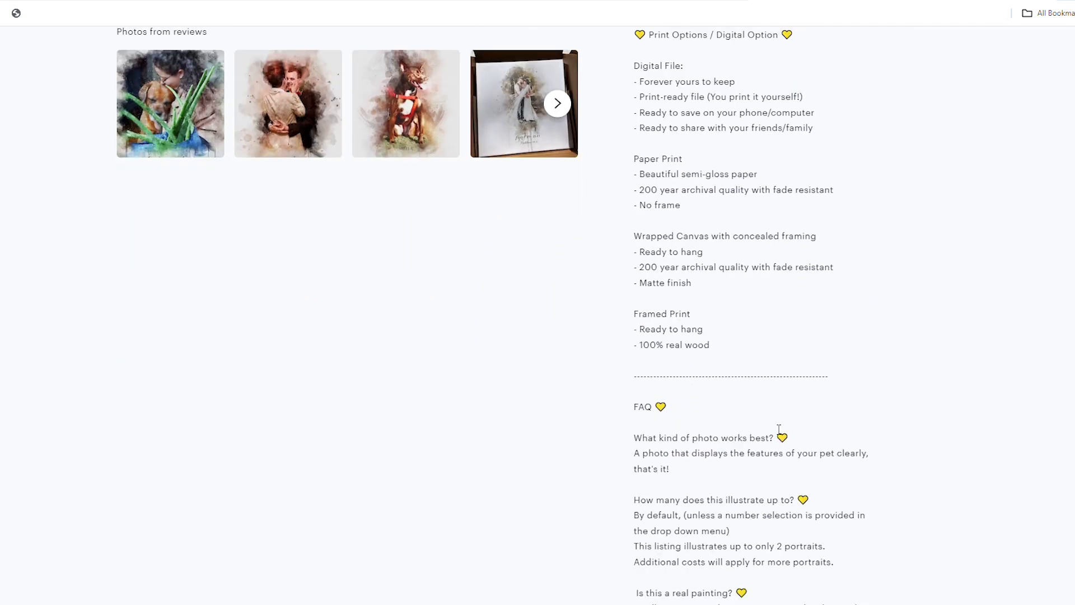
scroll(795, 400, down, 7)
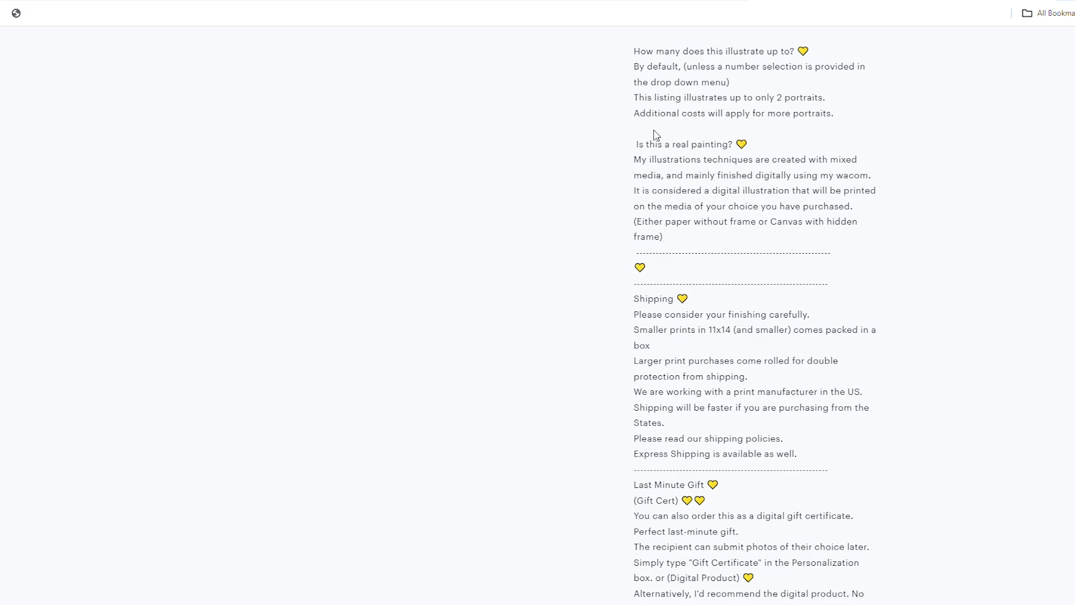
scroll(686, 265, down, 5)
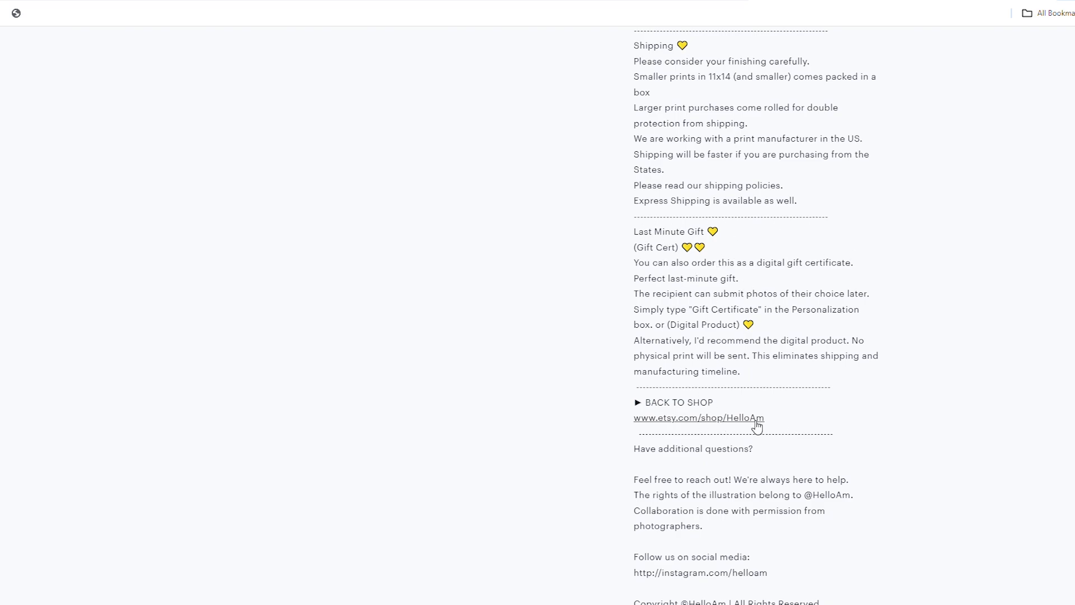
scroll(779, 456, down, 1)
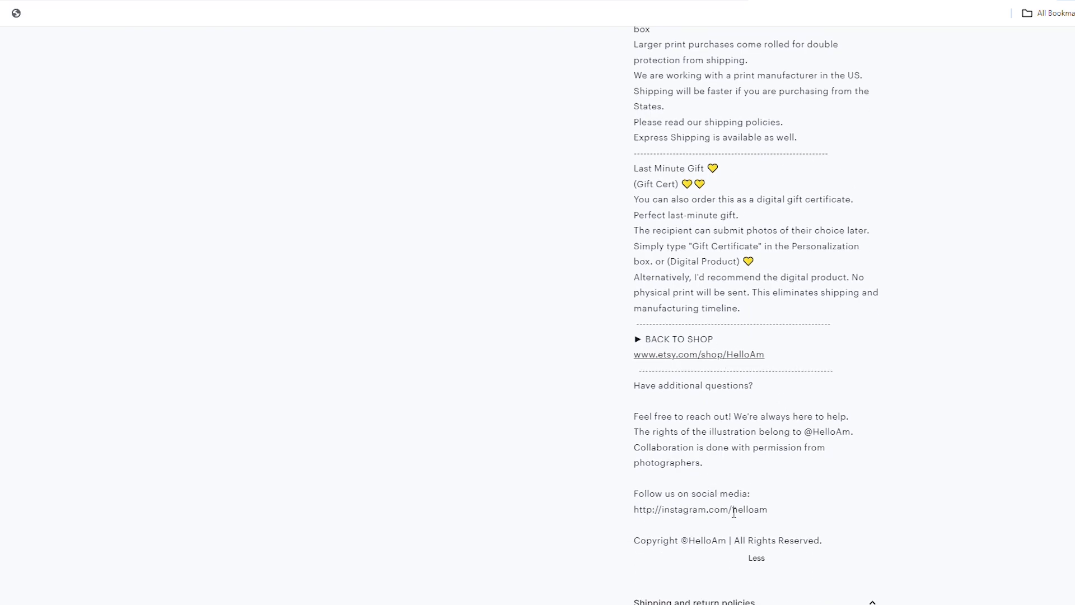
Review the opening description and How It Works section of HelloAm's listing, and open the chart image in its photo gallery
scroll(761, 487, up, 20)
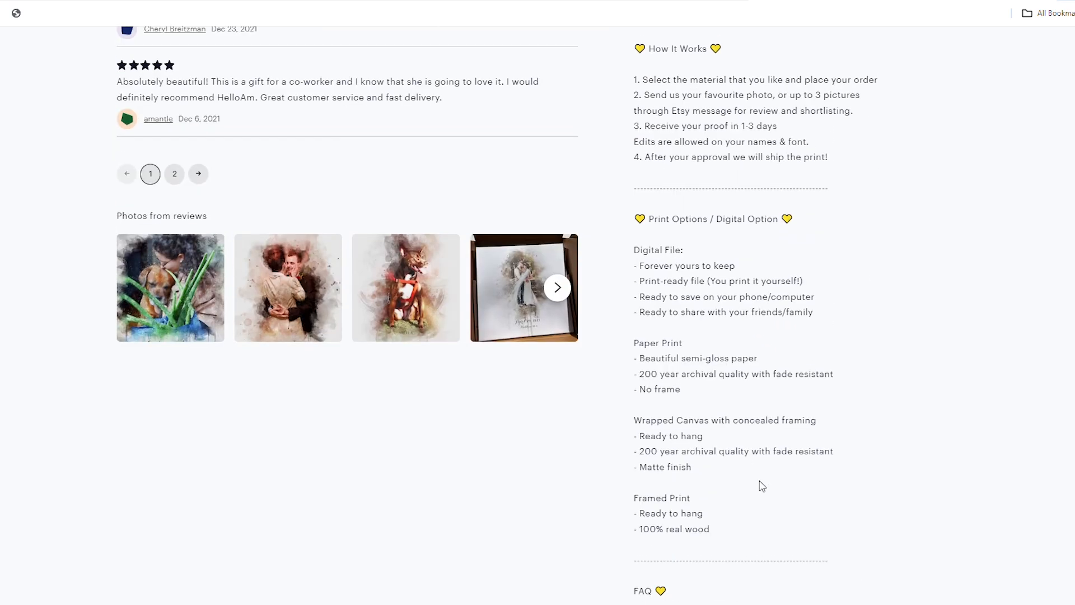
scroll(763, 486, up, 3)
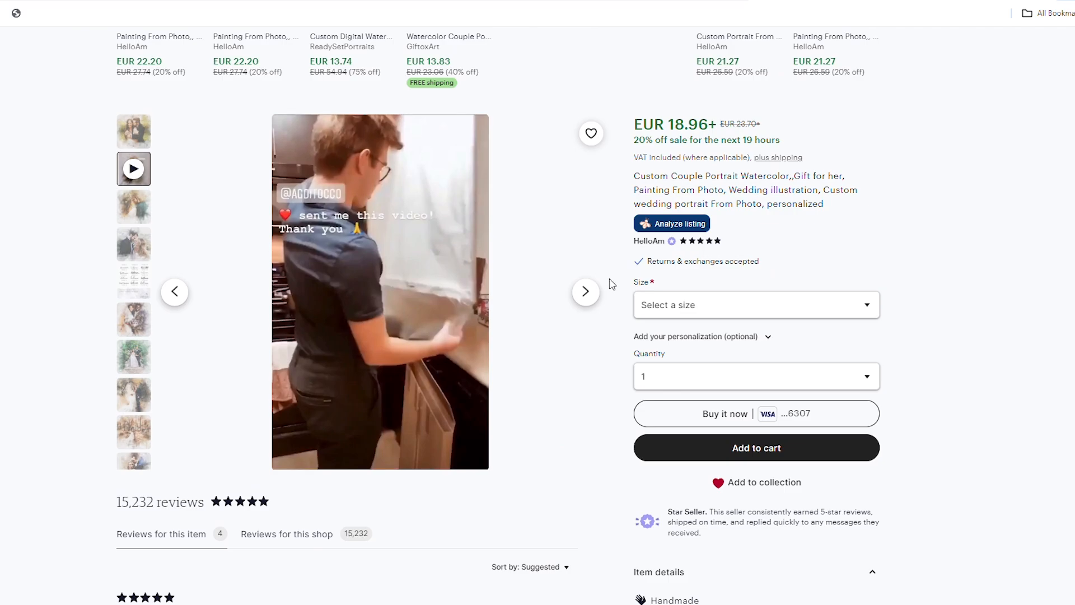
scroll(604, 290, down, 2)
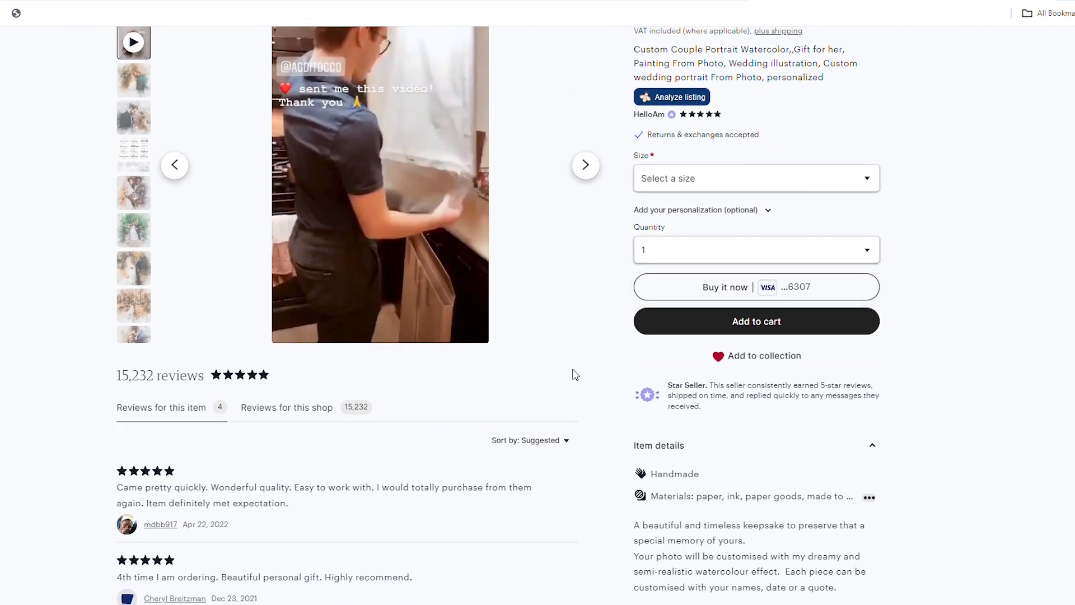
scroll(712, 268, down, 4)
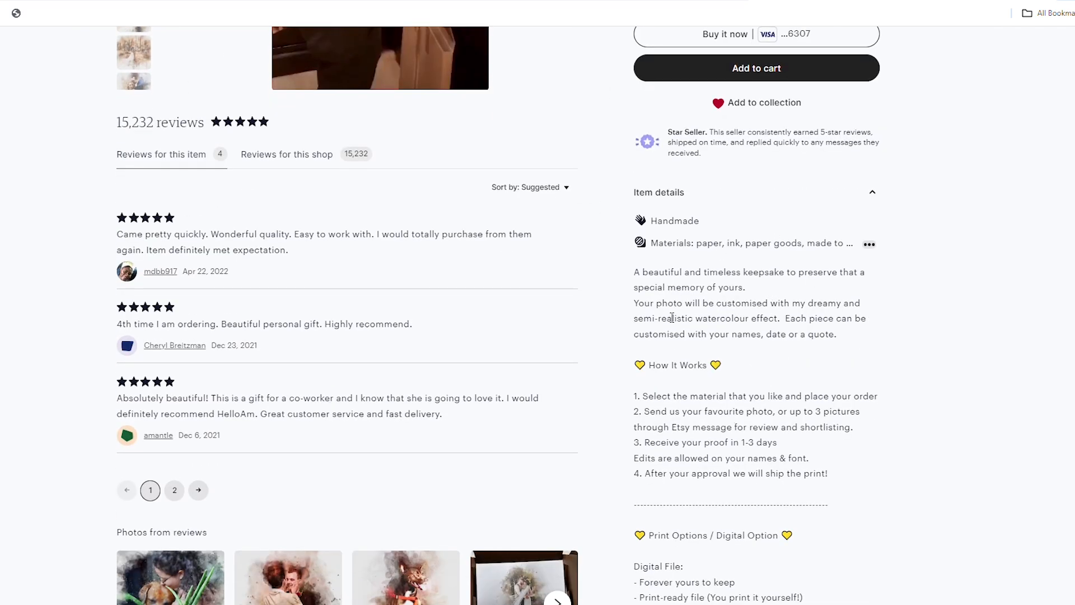
scroll(667, 337, down, 3)
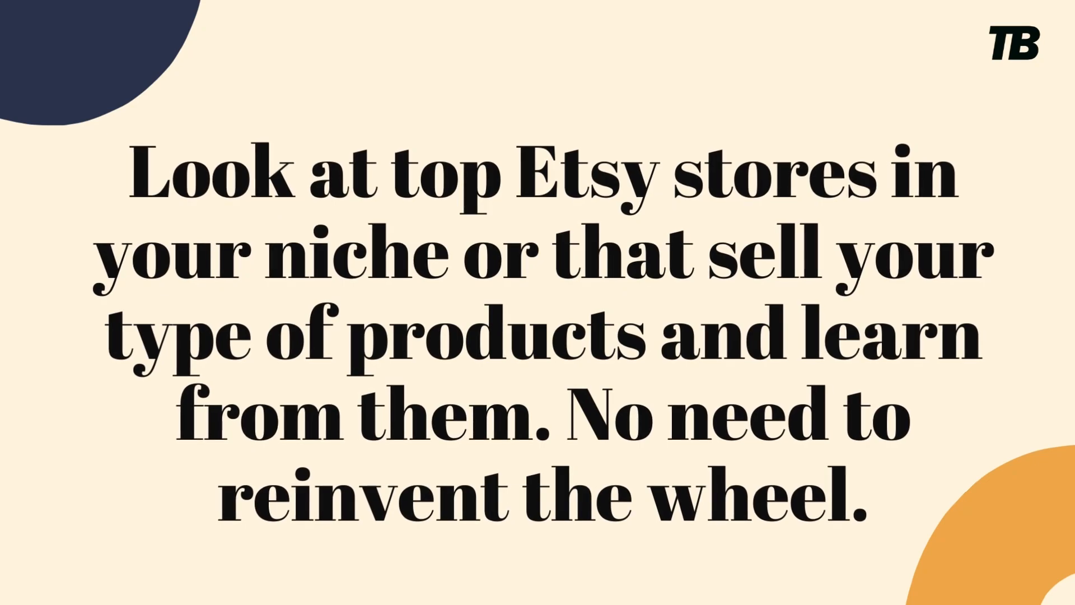
click(134, 281)
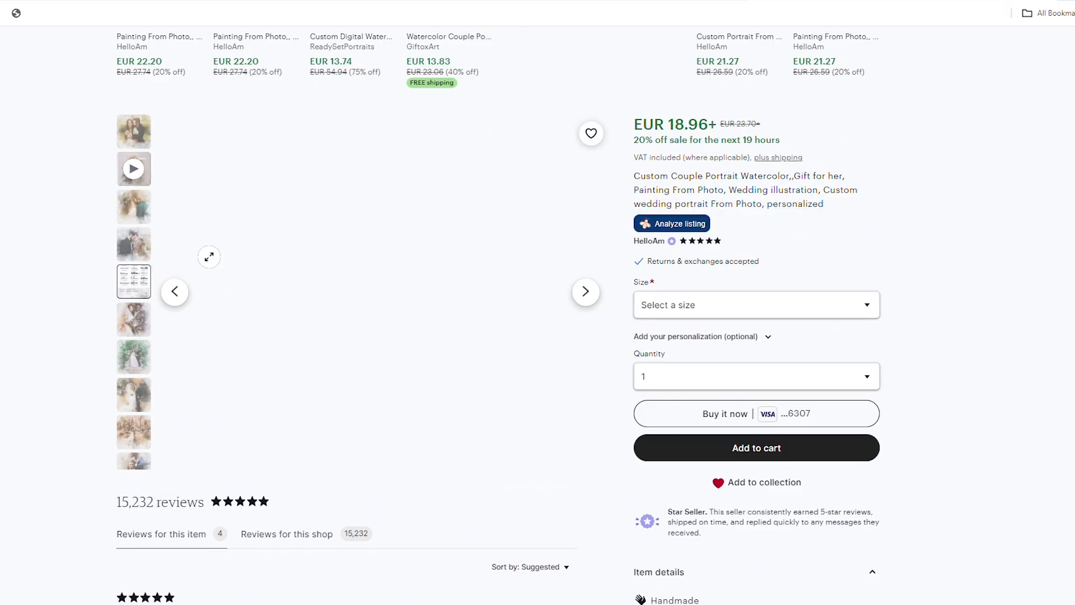
scroll(965, 339, down, 7)
scroll(692, 413, down, 9)
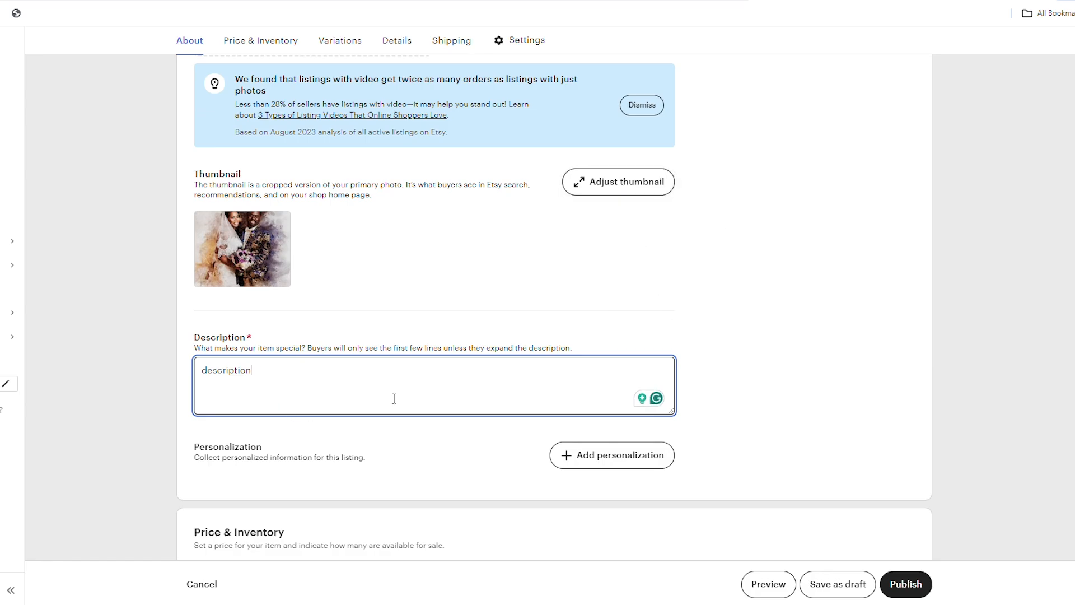
Add personalization to the new listing with the buyer instructions "See item description for details."
scroll(394, 399, down, 2)
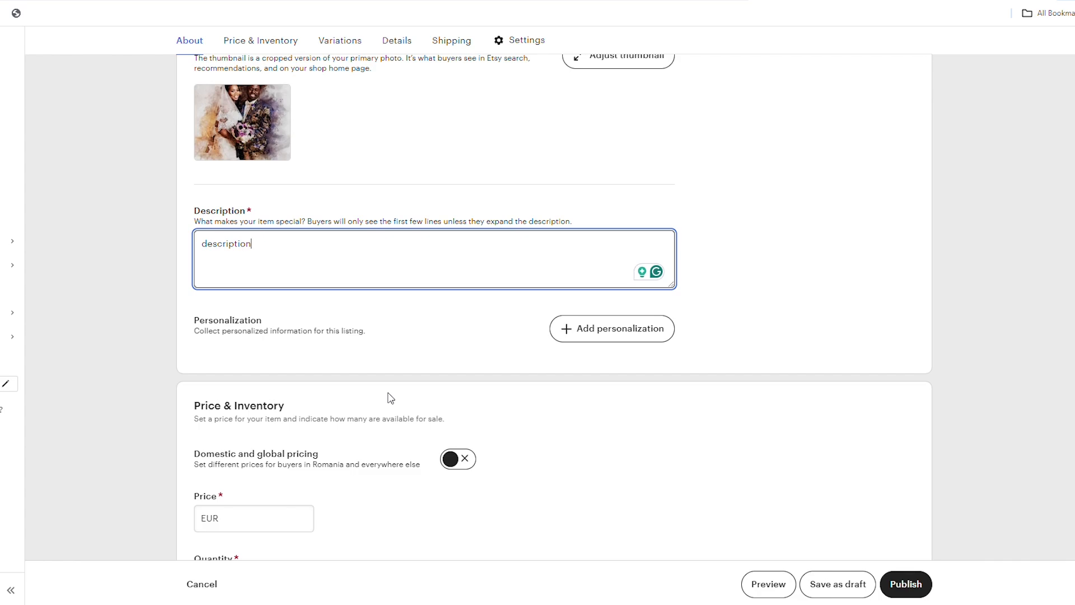
scroll(259, 334, down, 1)
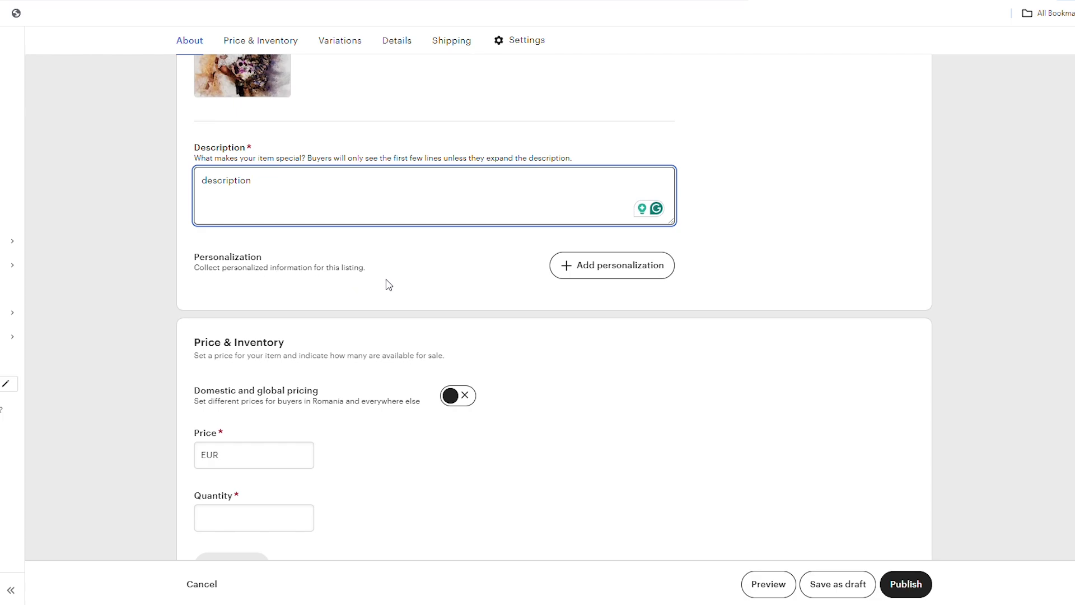
click(622, 263)
click(367, 334)
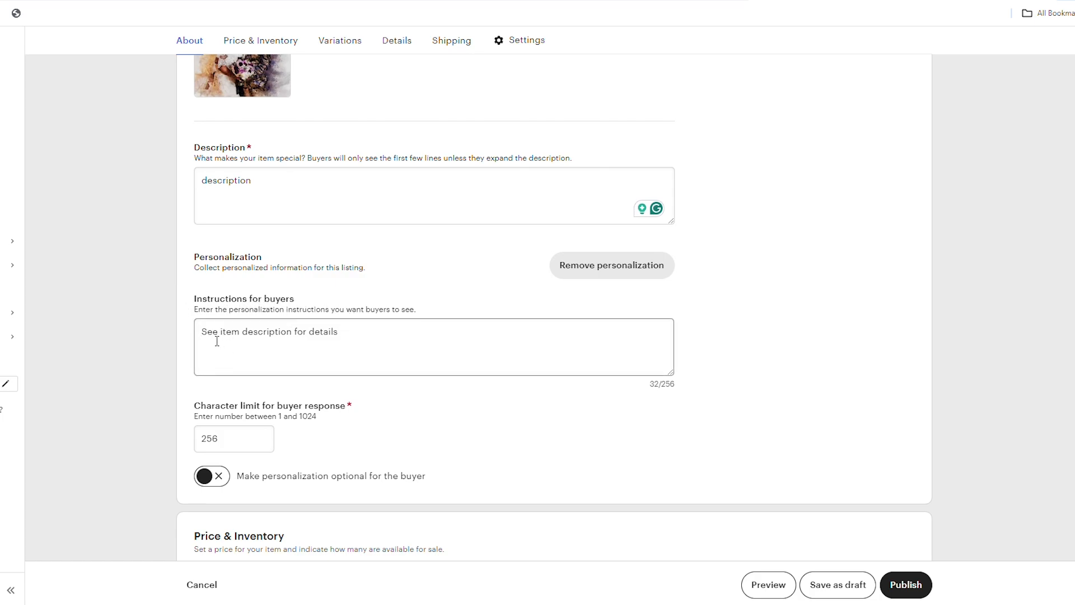
drag(210, 335, 389, 334)
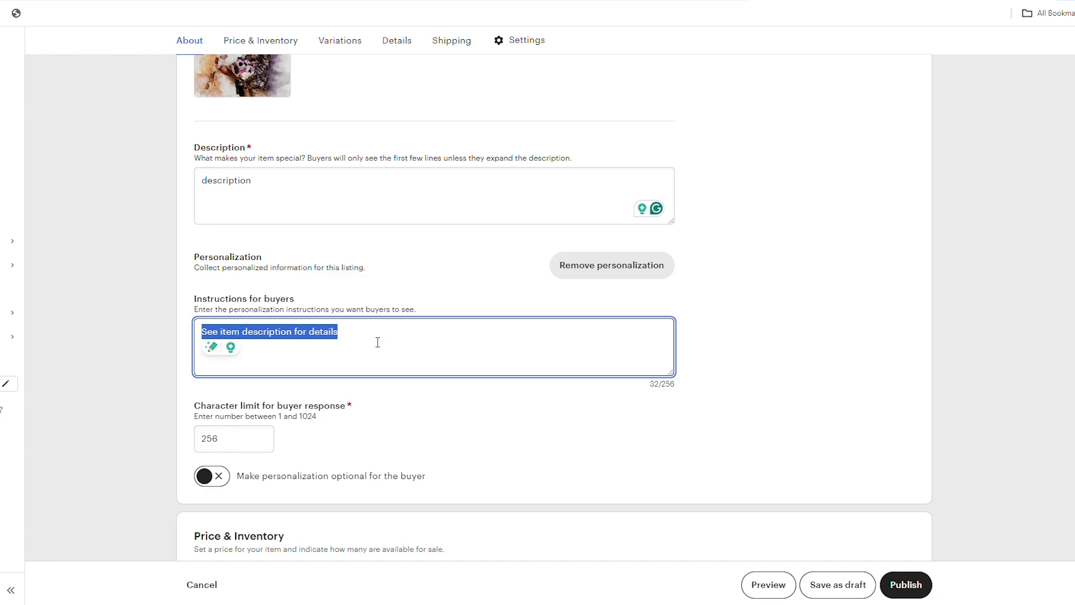
click(418, 345)
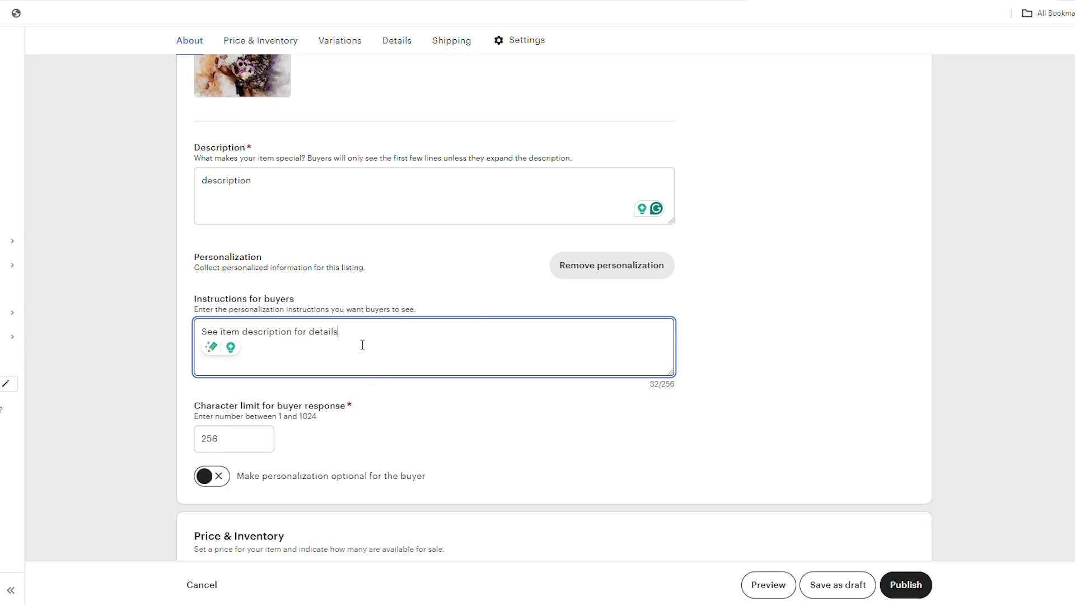
text(.)
Set the new listing's price to EUR 100
scroll(397, 356, down, 5)
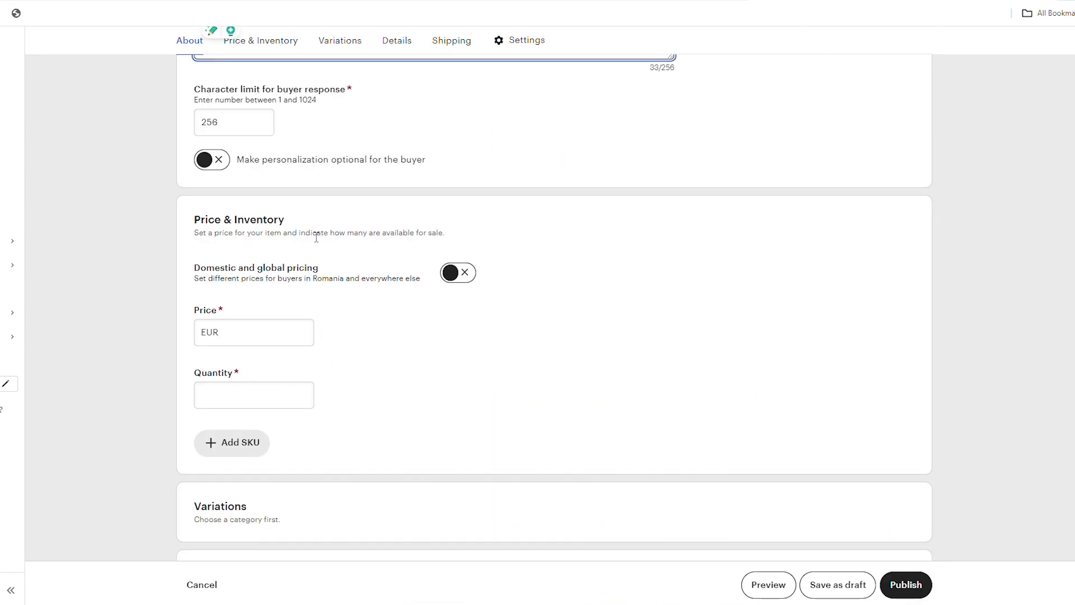
click(235, 334)
click(233, 339)
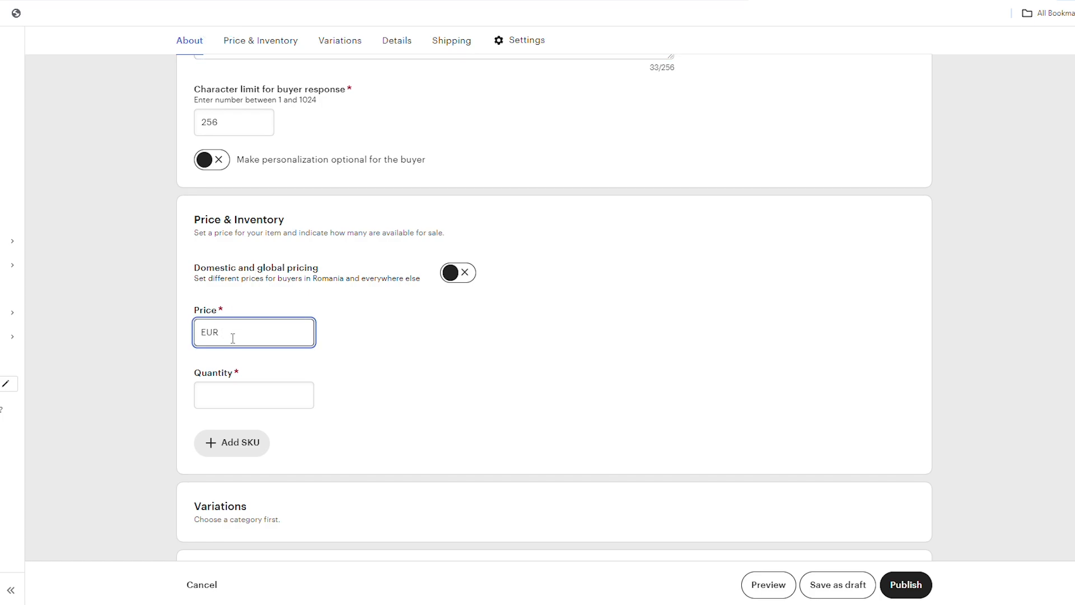
click(391, 321)
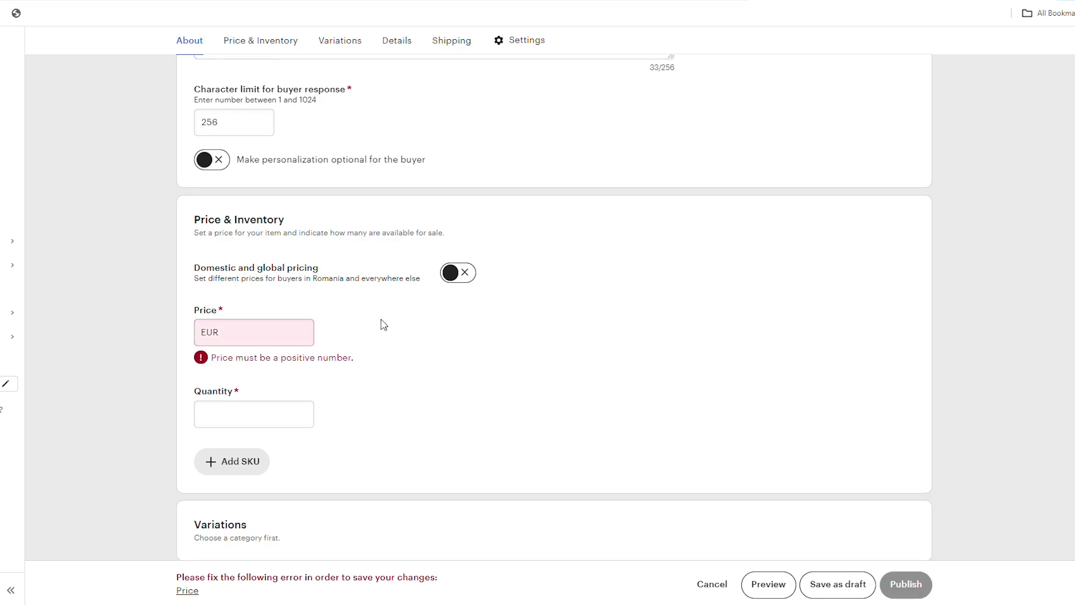
click(237, 344)
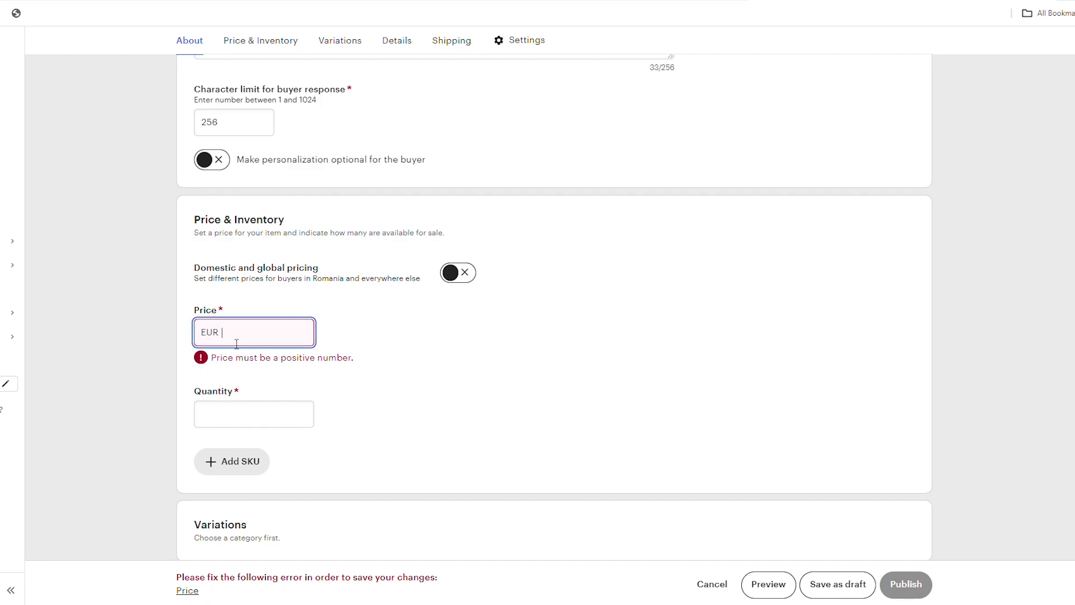
text(100)
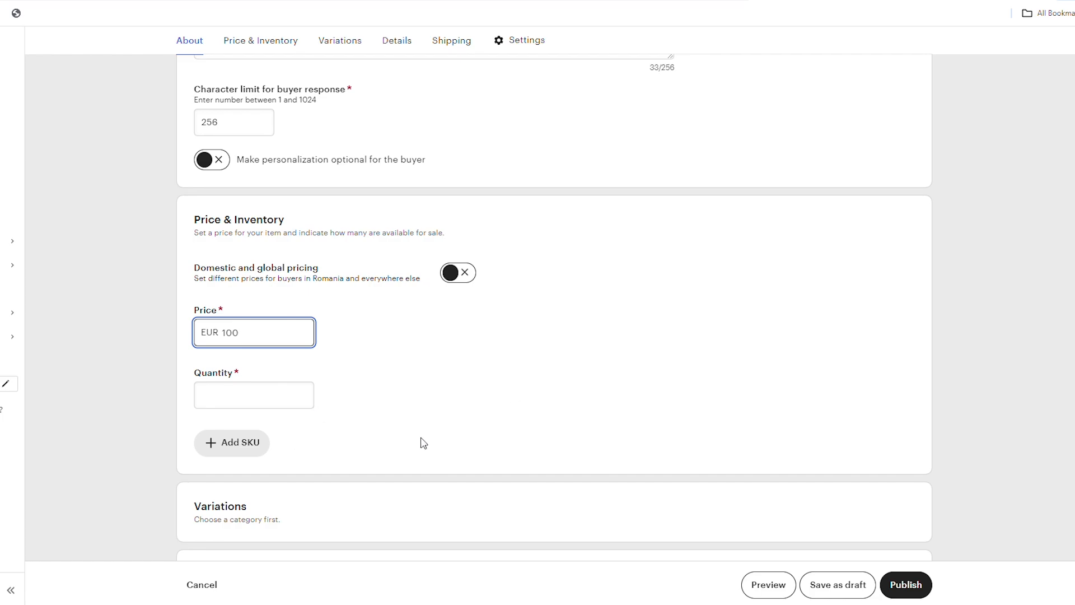
Set the listing's quantity to 99 and add the SKU "BOX A1"
scroll(423, 431, down, 2)
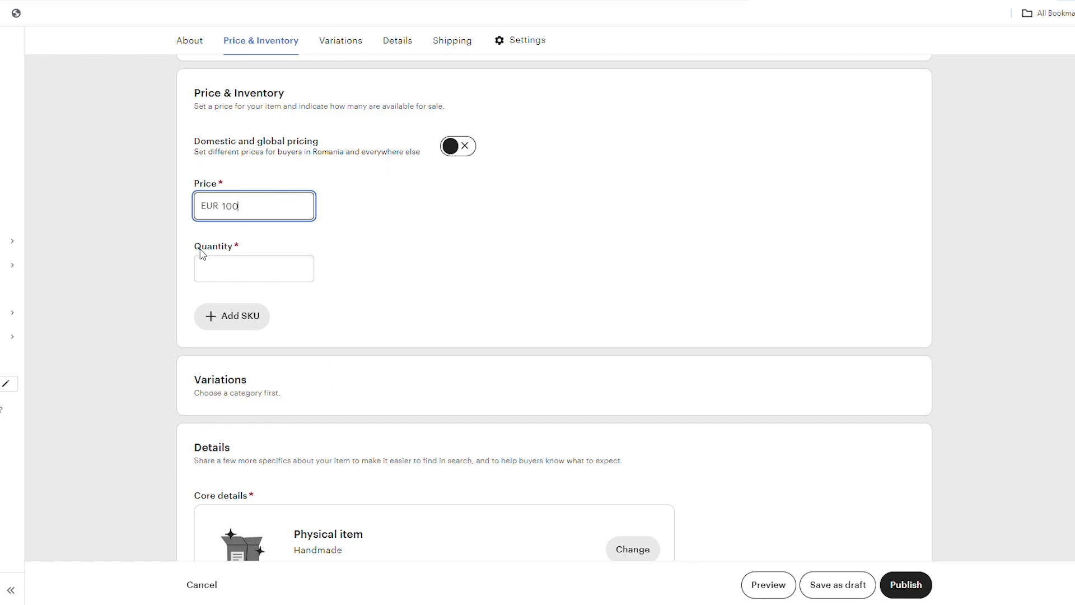
click(227, 276)
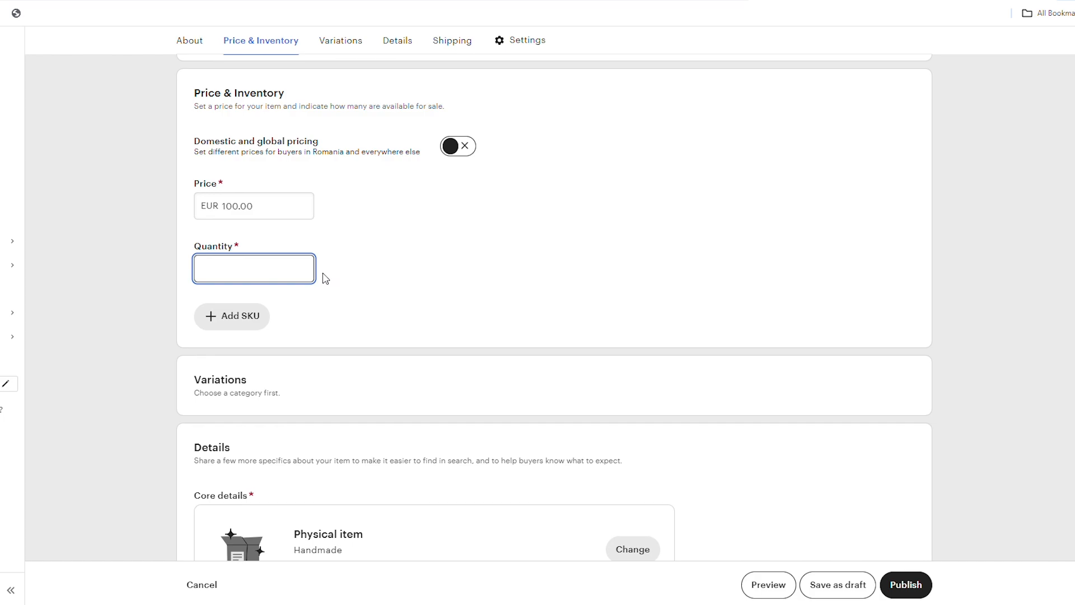
text(1000)
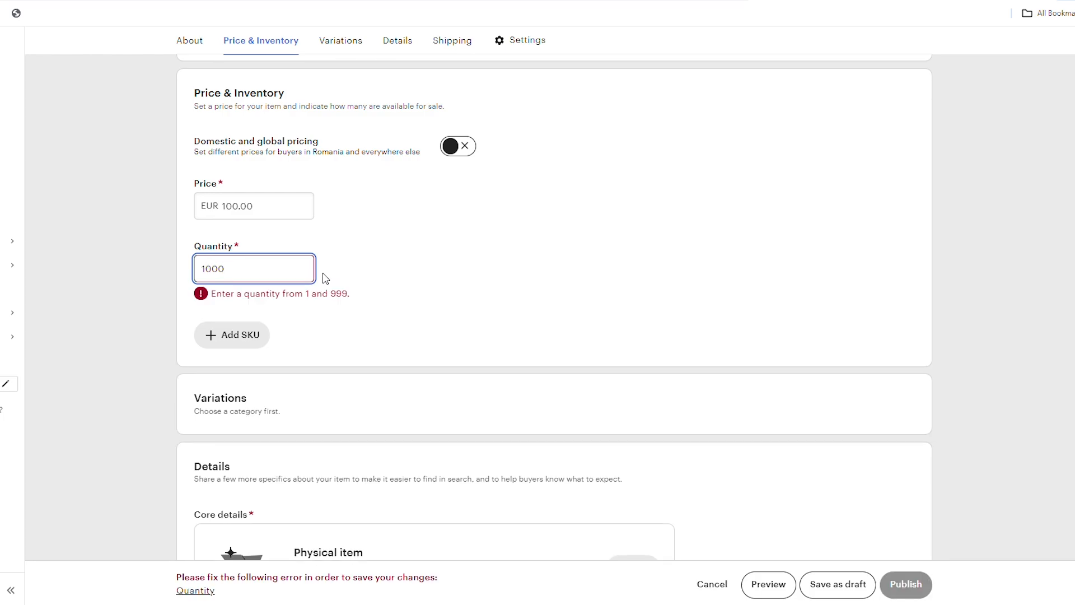
key(BackSpace)
key(BackSpace)
key(BackSpace)
key(BackSpace)
text(99)
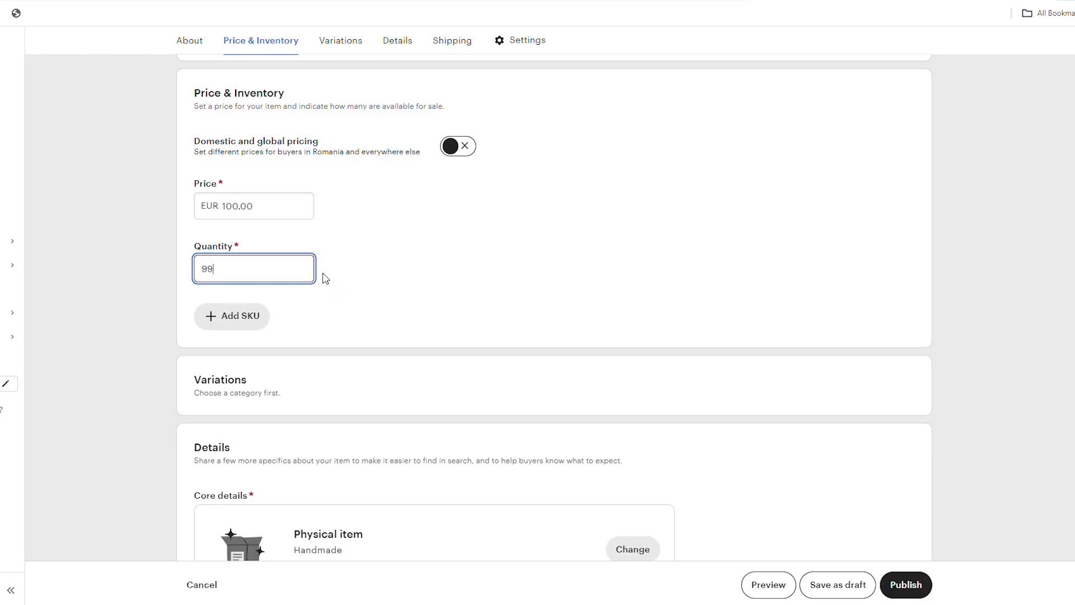
click(233, 315)
text(BOX A1)
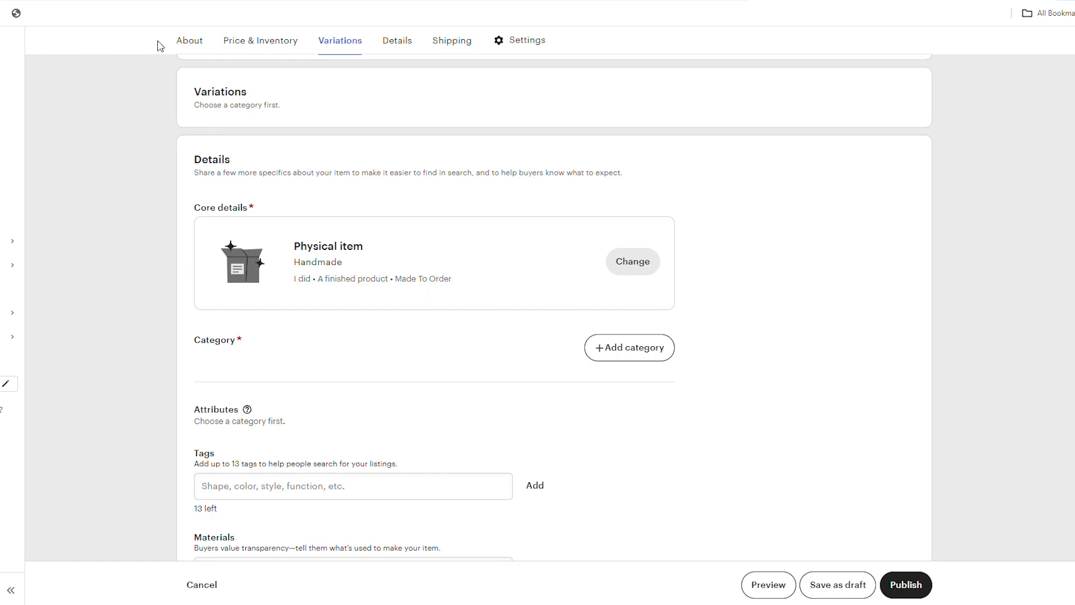
Return to HelloAm's listing and highlight "Gifts For The Couple" in its category path to examine the category used
click(145, 1)
scroll(129, 263, down, 1)
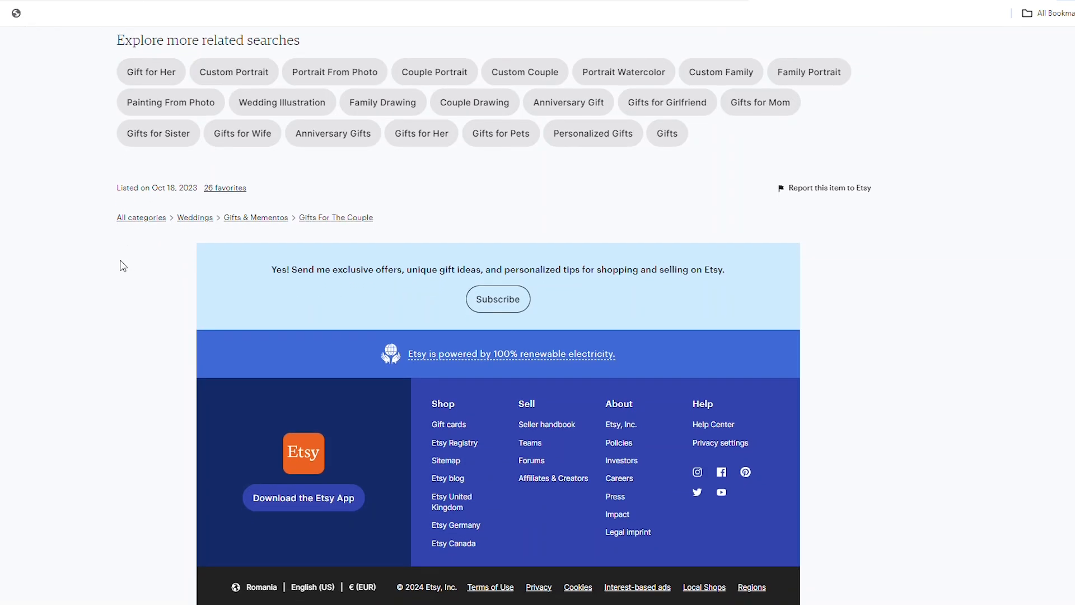
scroll(218, 275, up, 1)
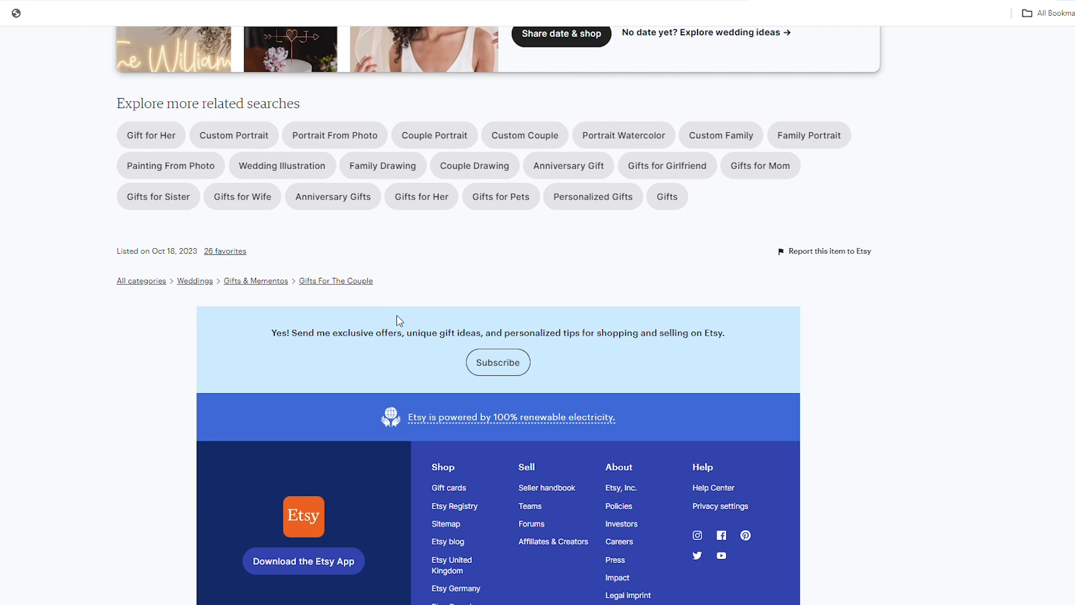
drag(392, 284, 305, 284)
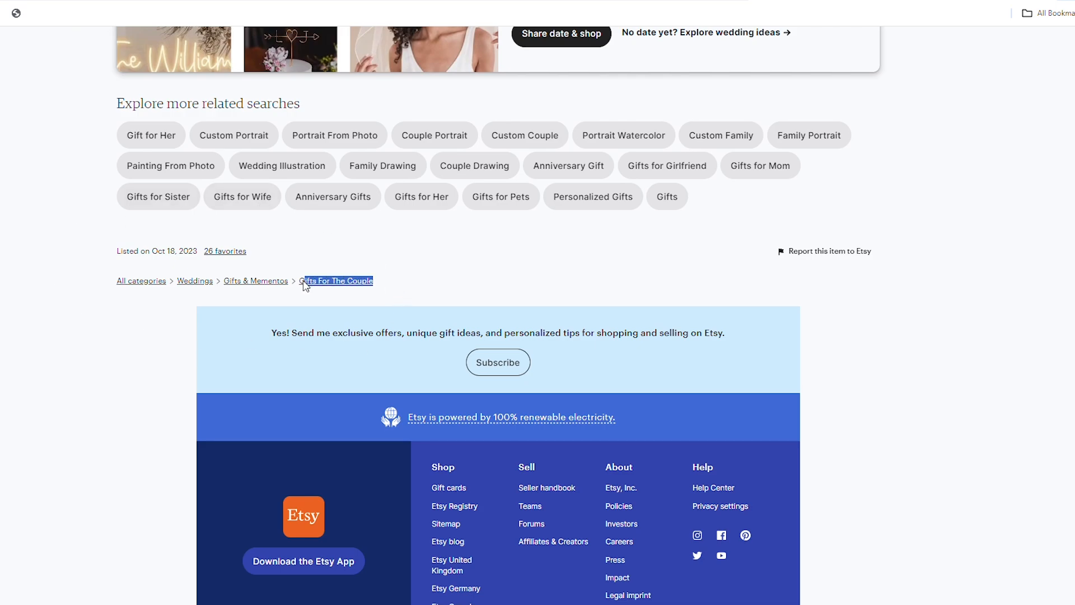
click(360, 267)
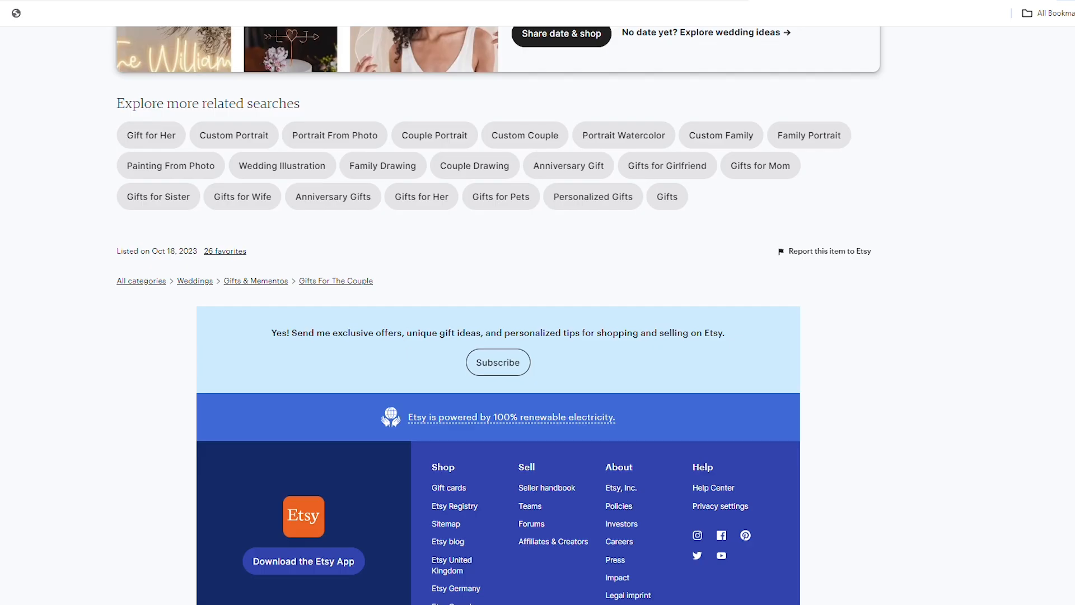
Return to the new listing and assign it the category "Gifts For The Couple" under Weddings > Gifts & Mementos
click(46, 1)
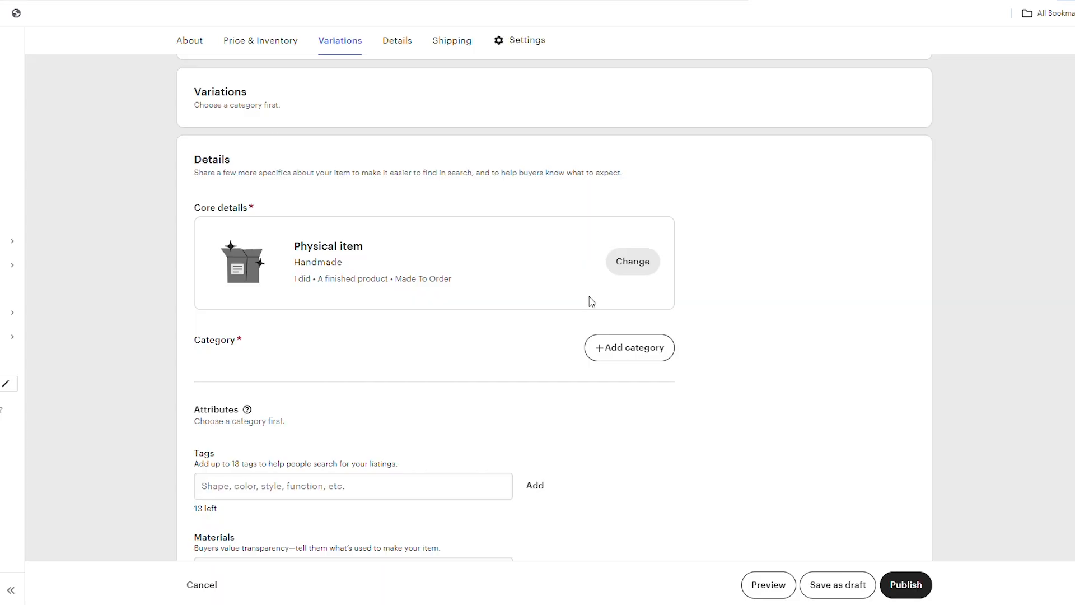
click(626, 350)
text(Gifts For The Couple)
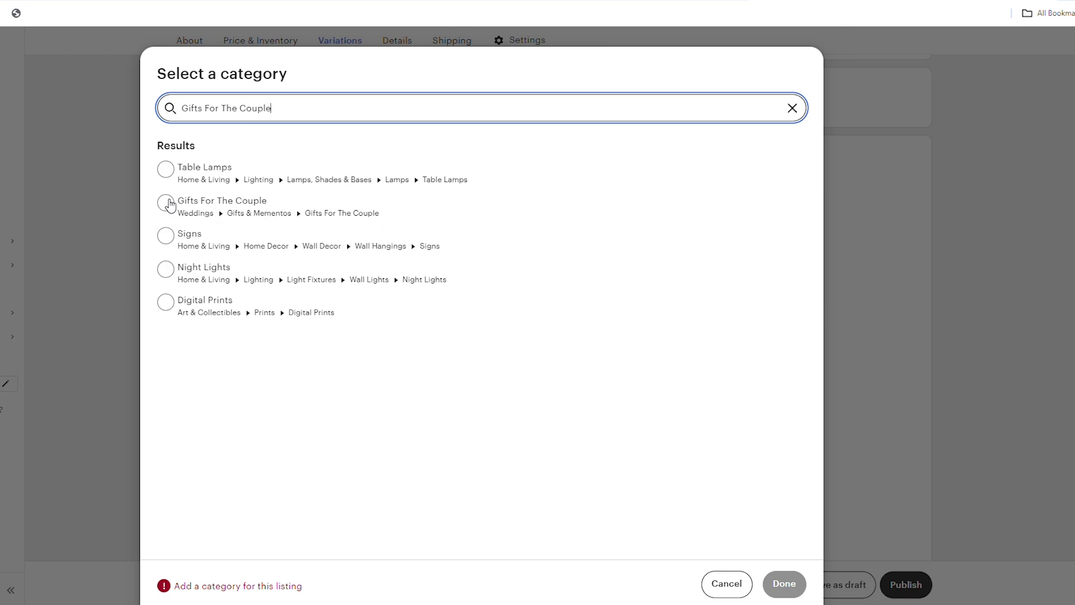
click(166, 203)
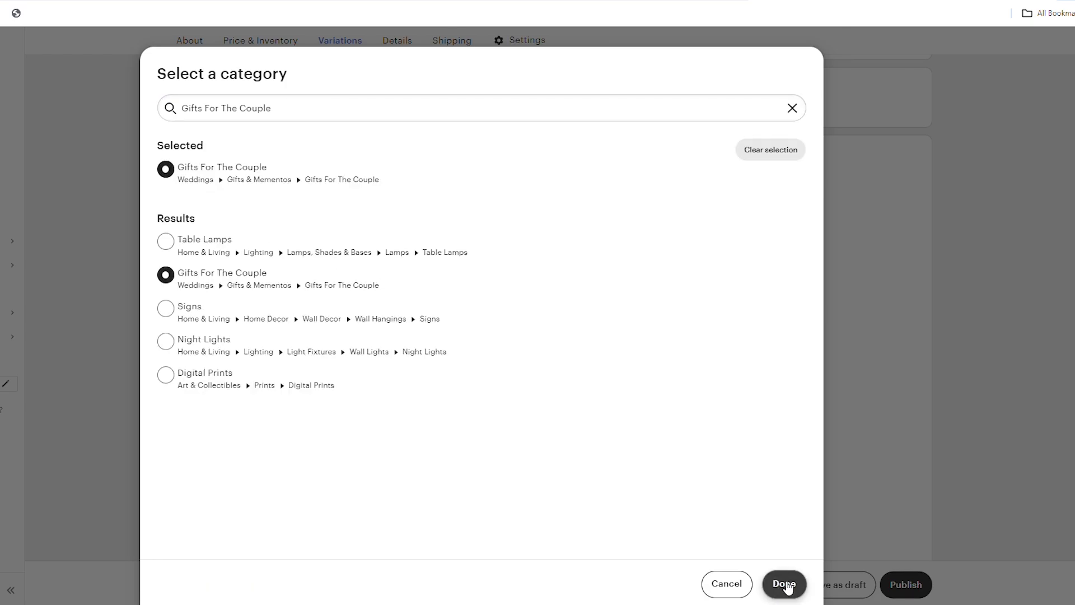
click(787, 587)
Start a custom variation for the listing and name it "Type of Print"
scroll(281, 445, up, 1)
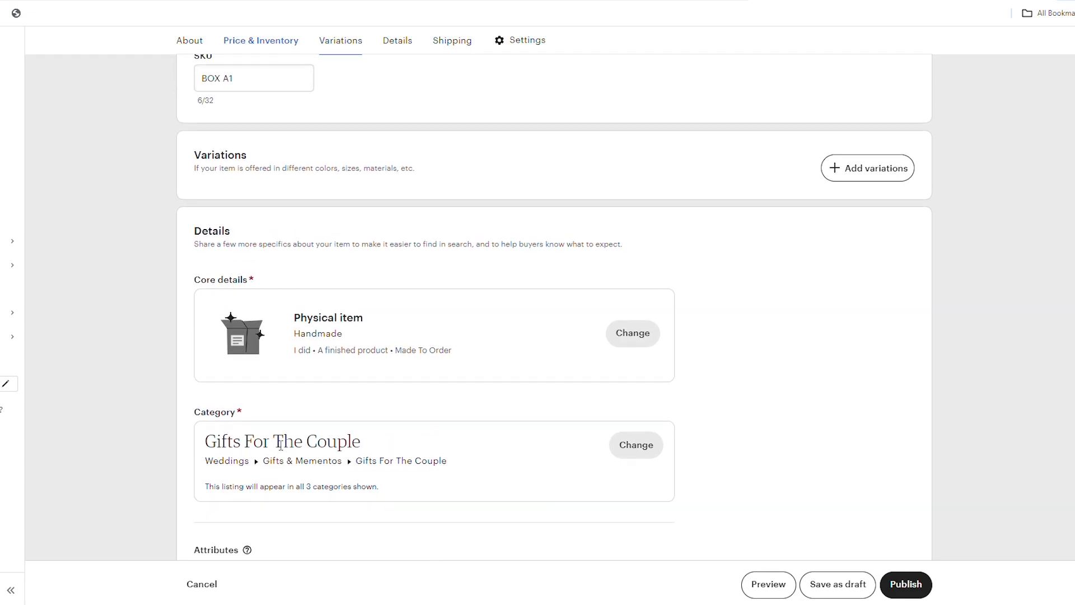
scroll(281, 445, up, 3)
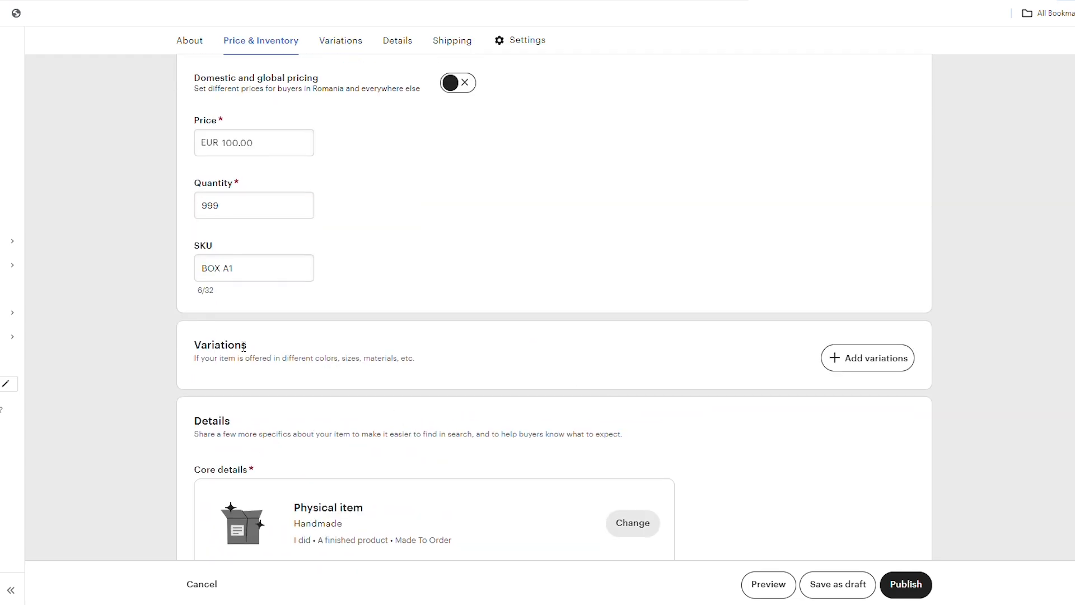
drag(203, 345, 264, 347)
click(268, 345)
click(860, 363)
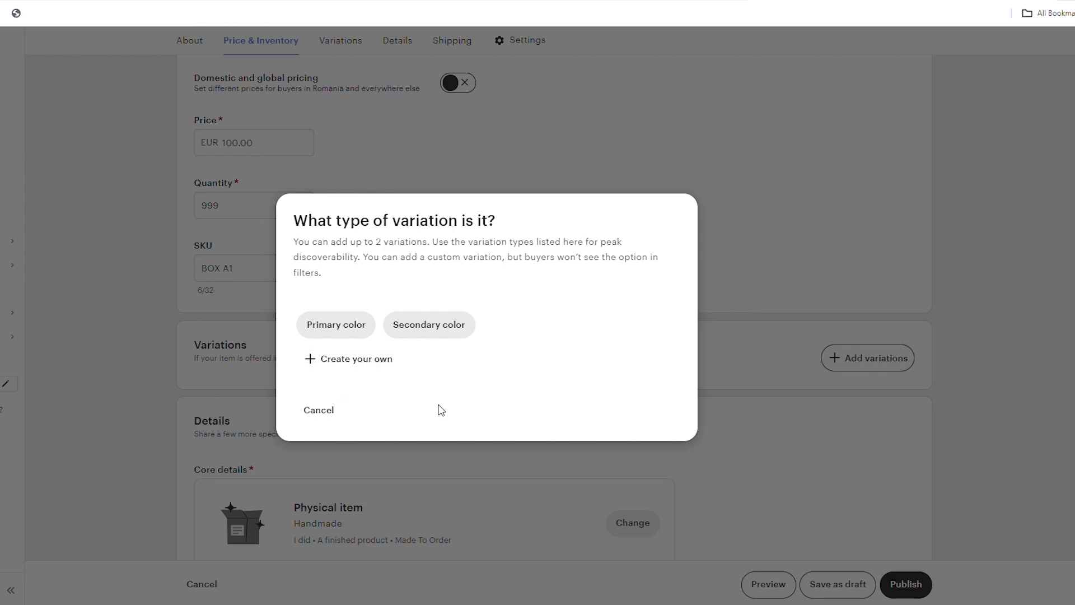
click(333, 360)
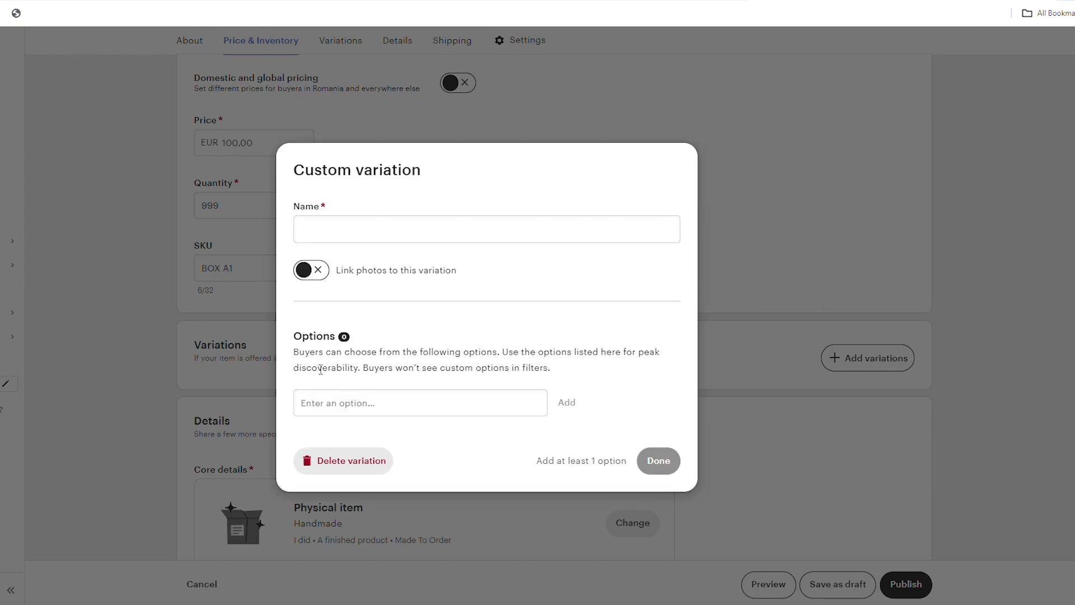
click(352, 236)
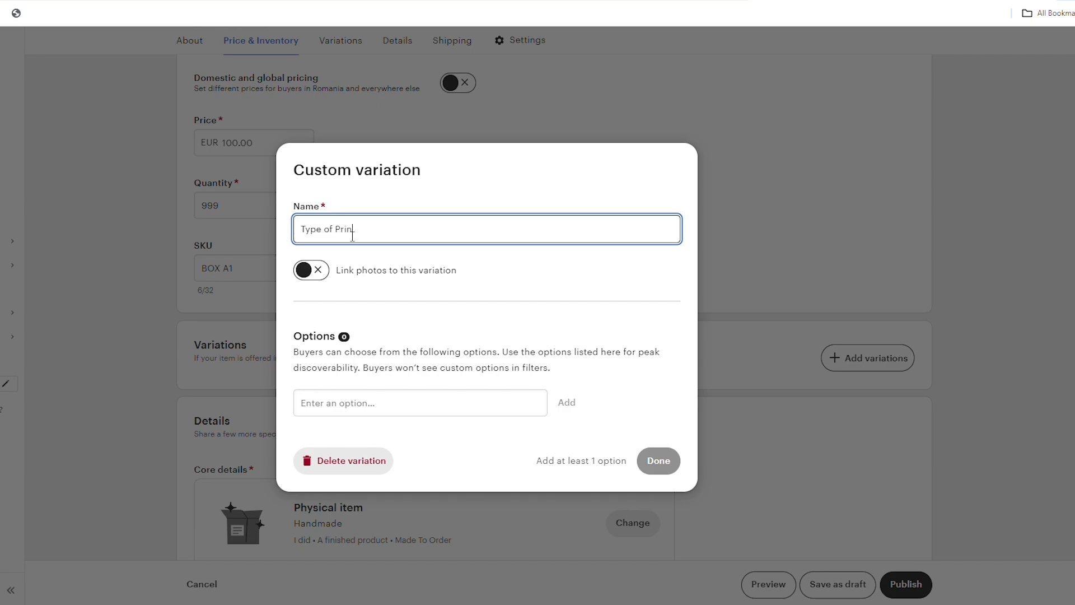
key(BackSpace)
Add the options A4, A3, Canvas and Framed to the "Type of Print" variation and finish it
click(353, 404)
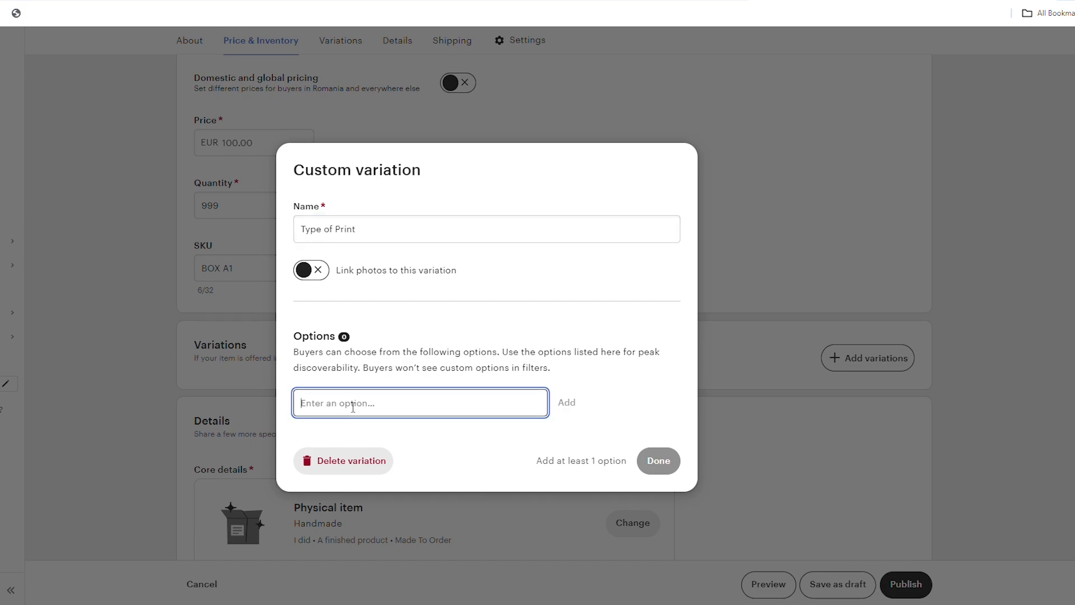
text(A4)
click(568, 404)
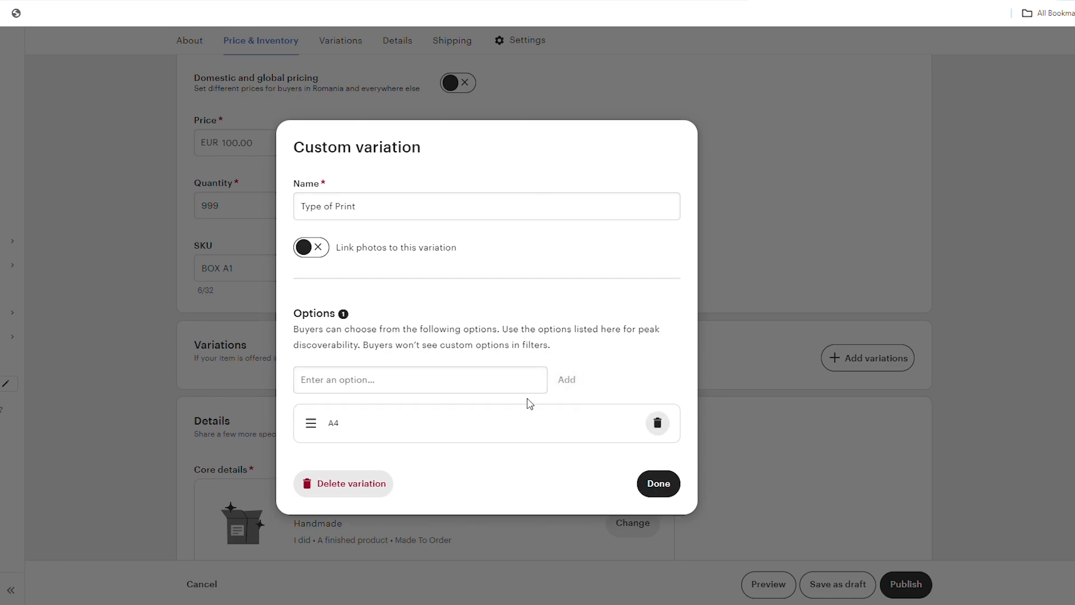
click(365, 380)
text(A3)
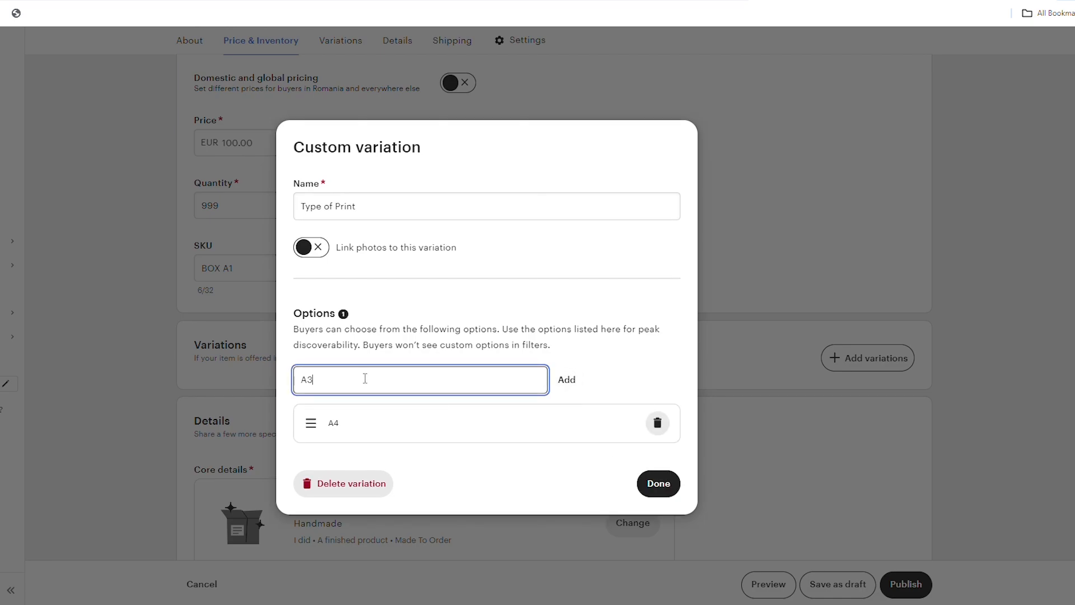
click(566, 379)
click(364, 363)
text(C)
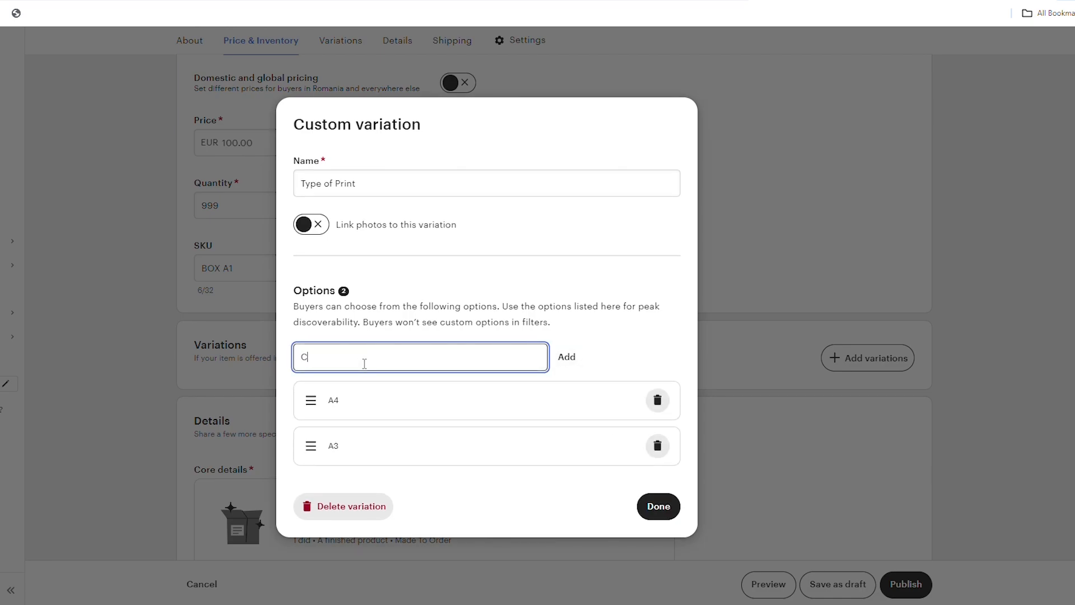
text(anvas)
key(Return)
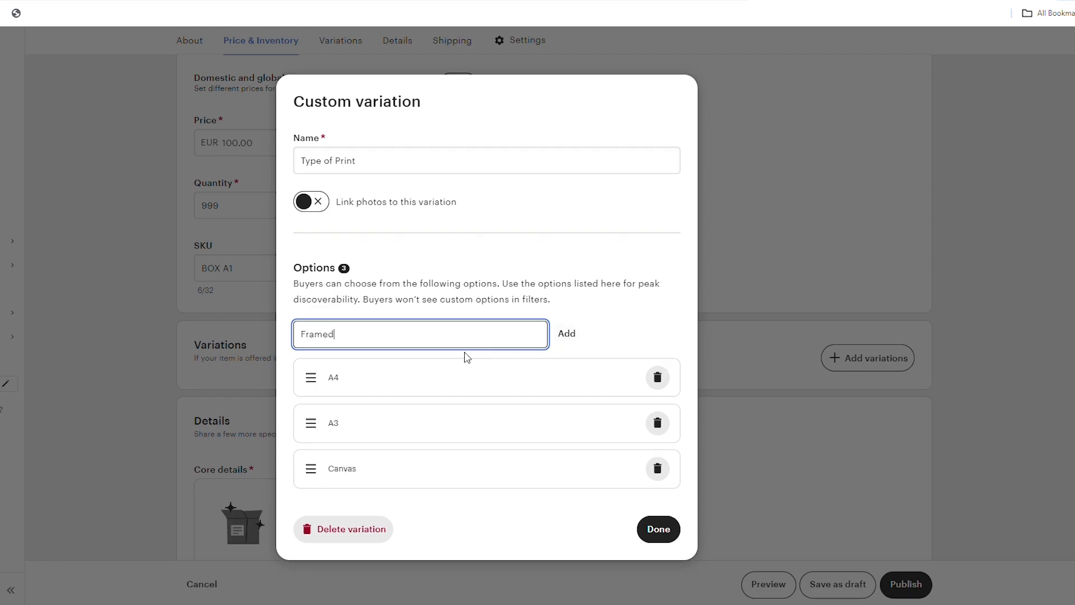
text(Framed)
click(567, 333)
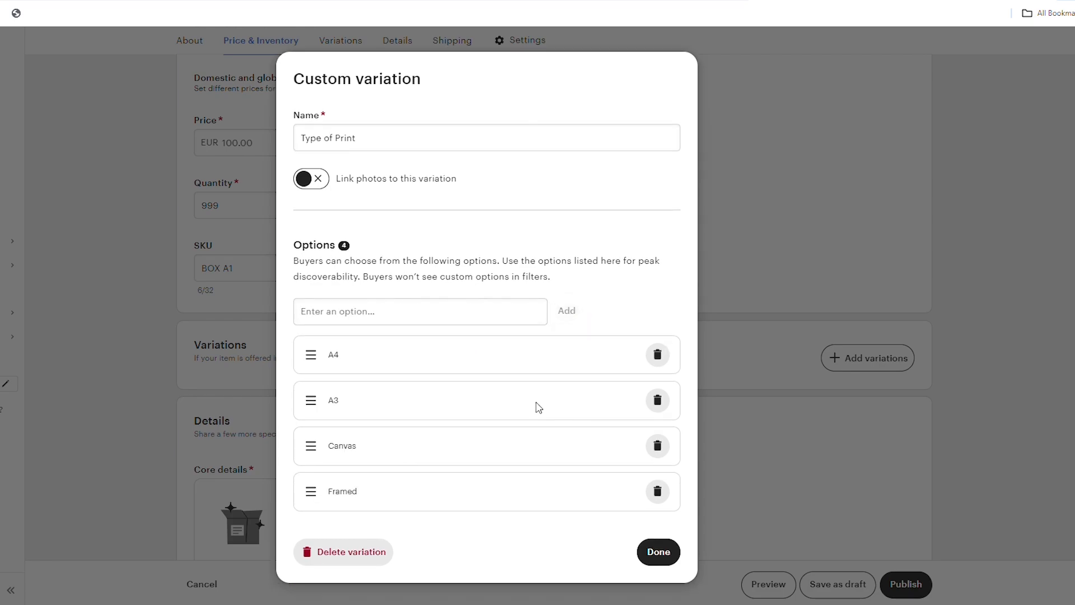
click(659, 553)
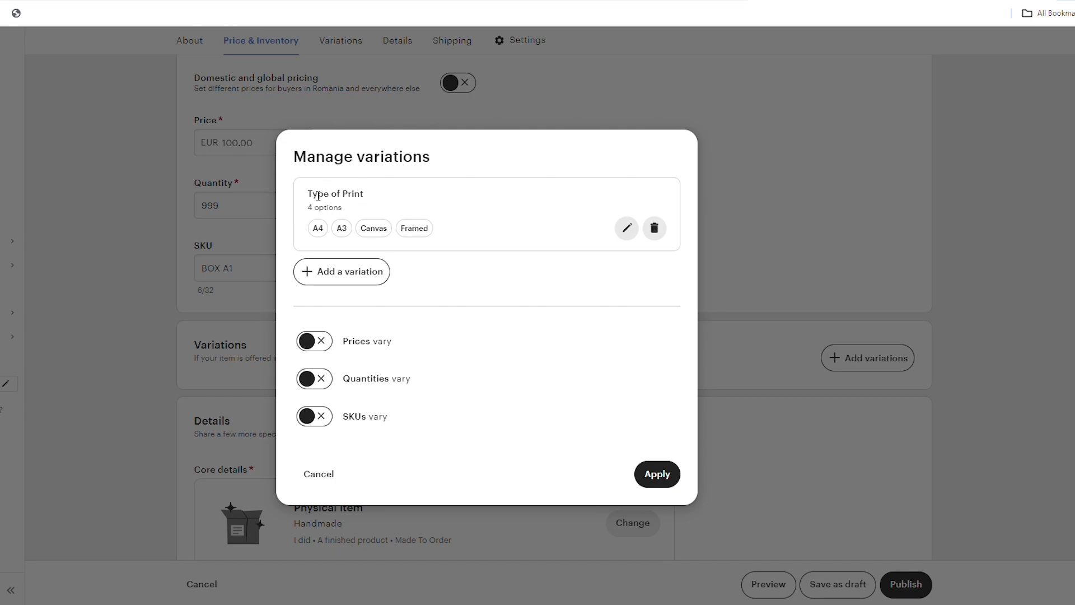
Let prices vary by type of print and set A4 to EUR 100, A3 to EUR 115, Canvas to EUR 150 and Framed to EUR 200
click(311, 343)
click(658, 474)
scroll(330, 353, down, 5)
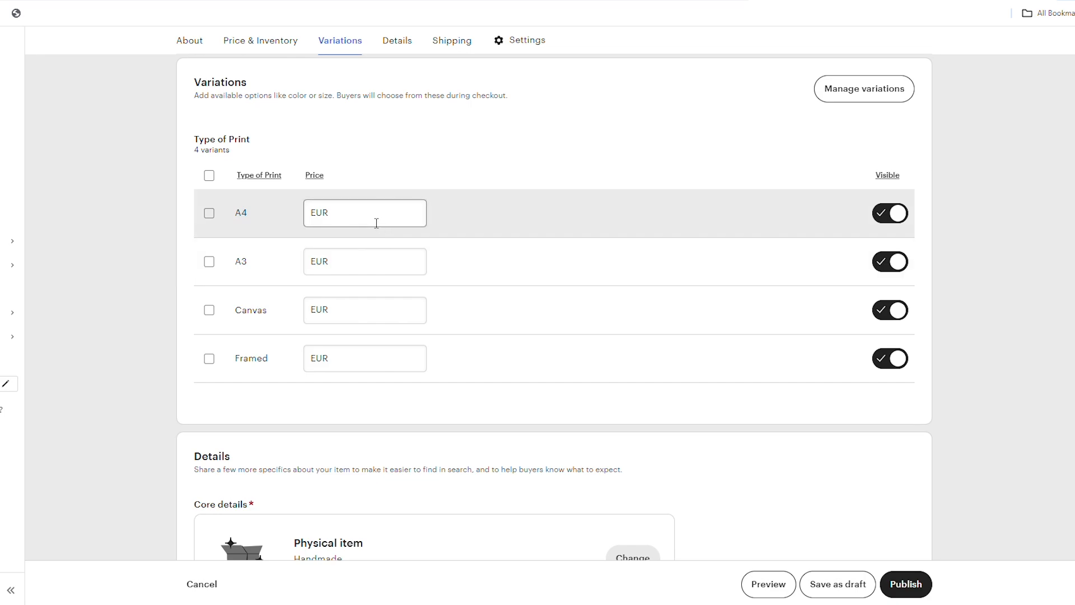
click(369, 218)
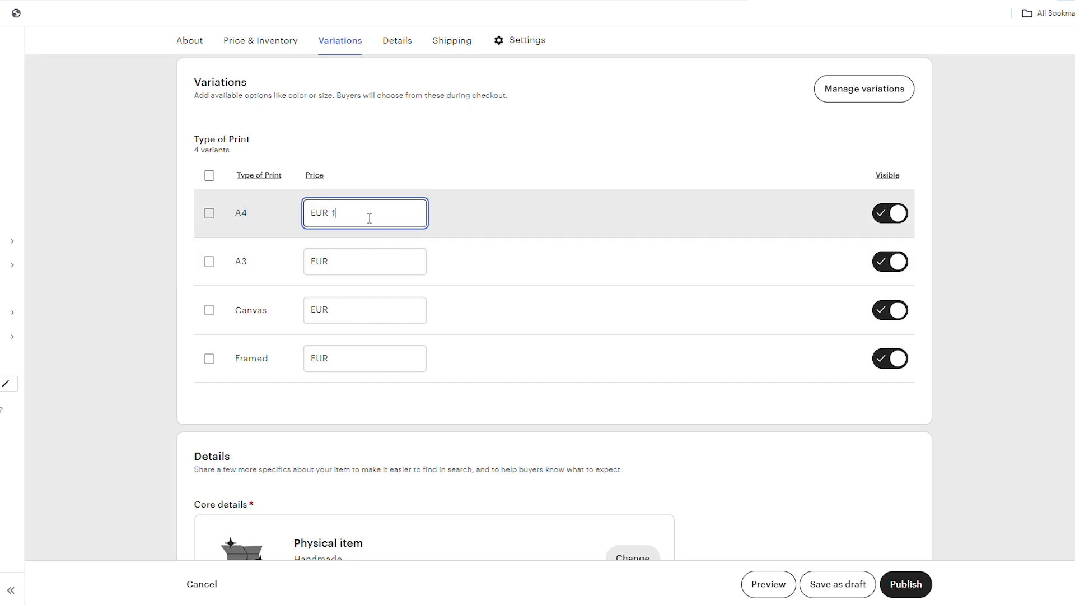
click(364, 261)
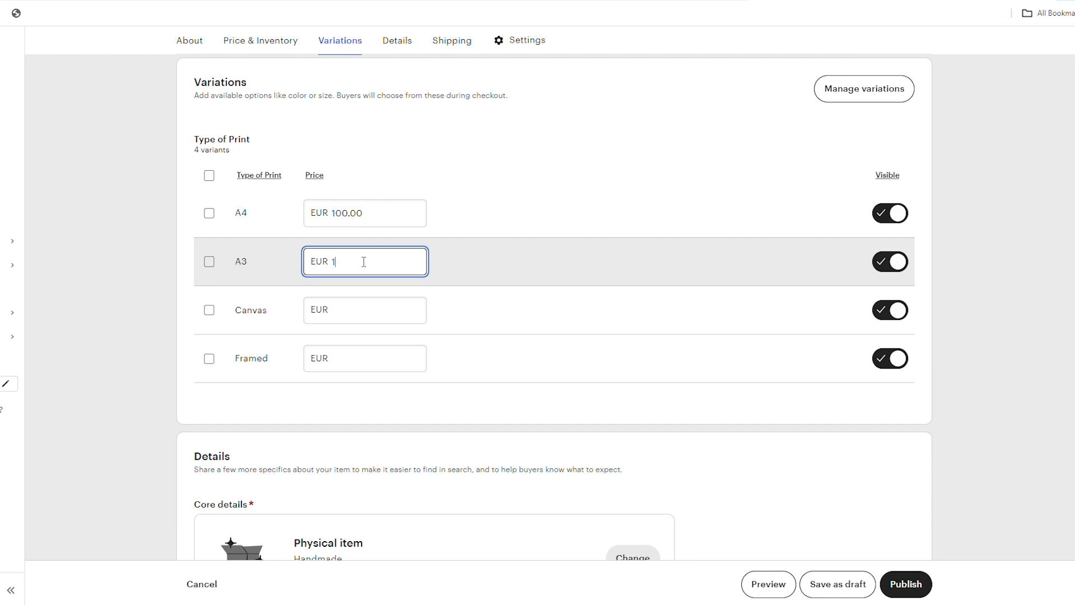
click(377, 314)
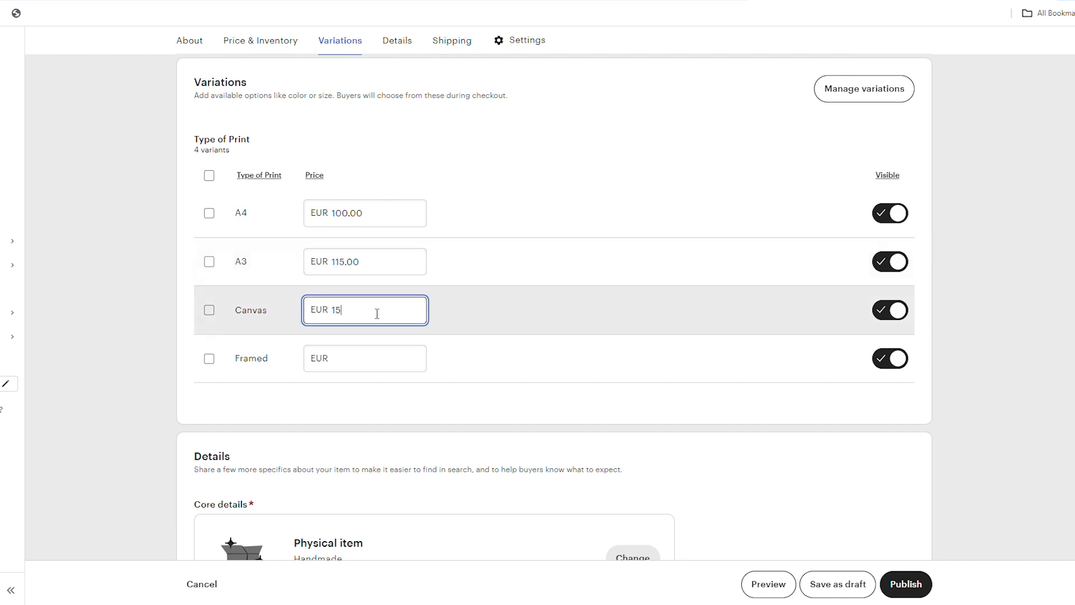
click(370, 363)
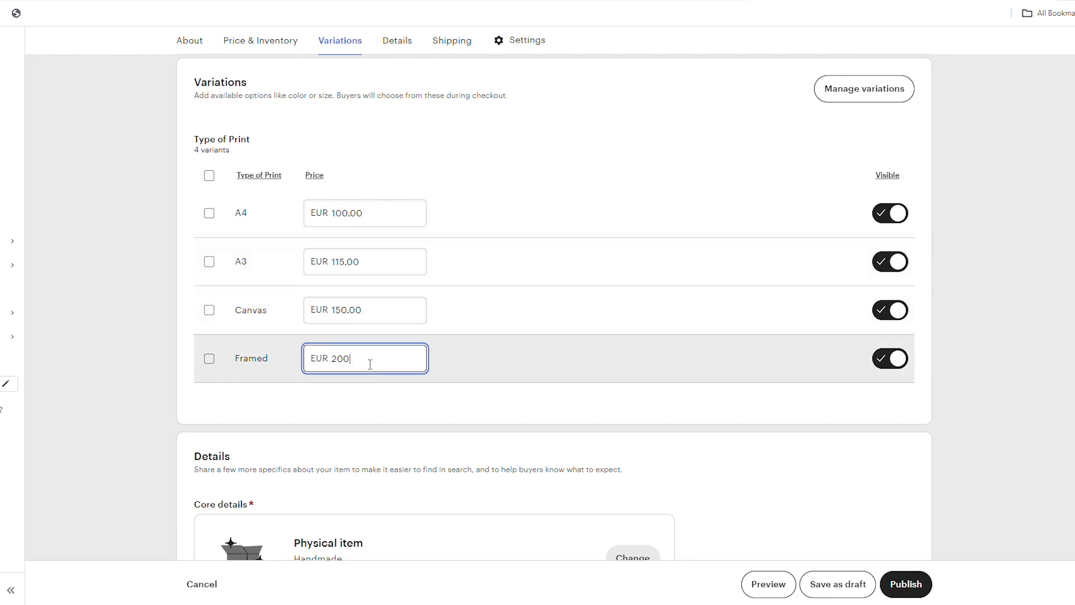
click(444, 286)
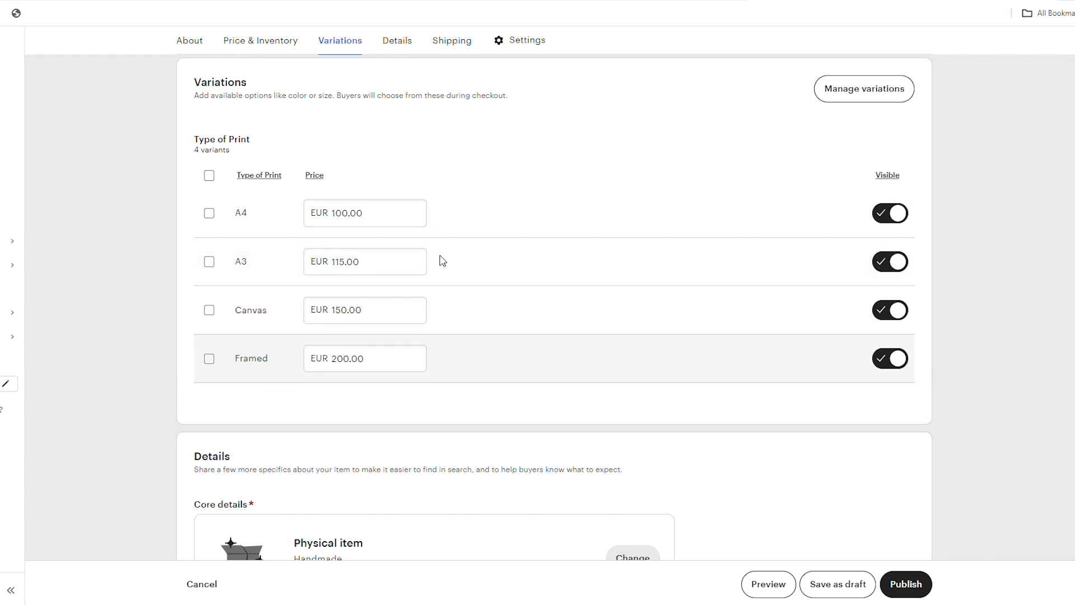
scroll(365, 224, up, 5)
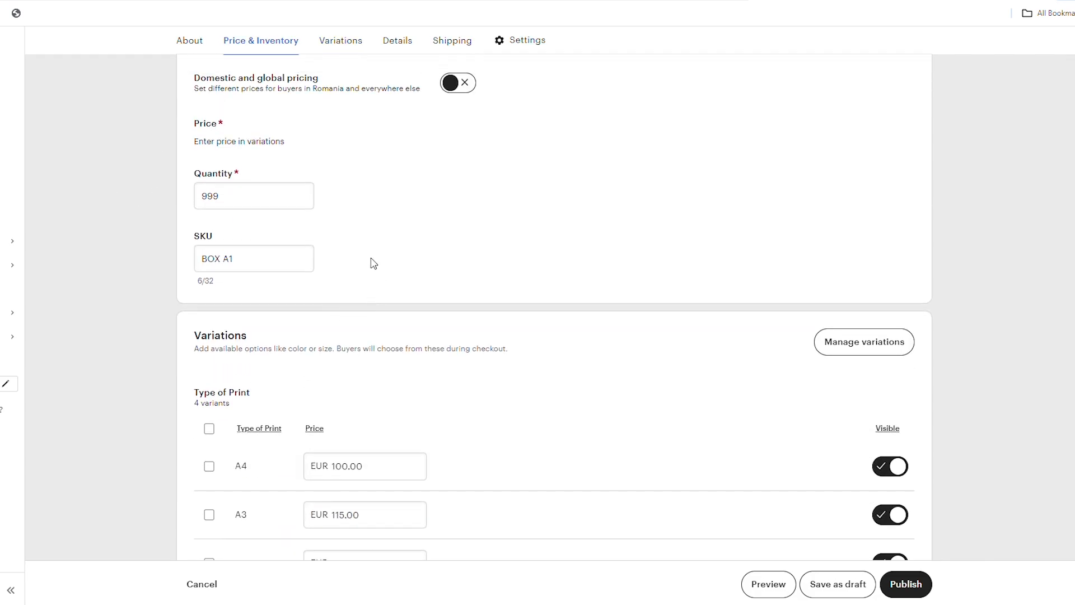
scroll(372, 264, down, 3)
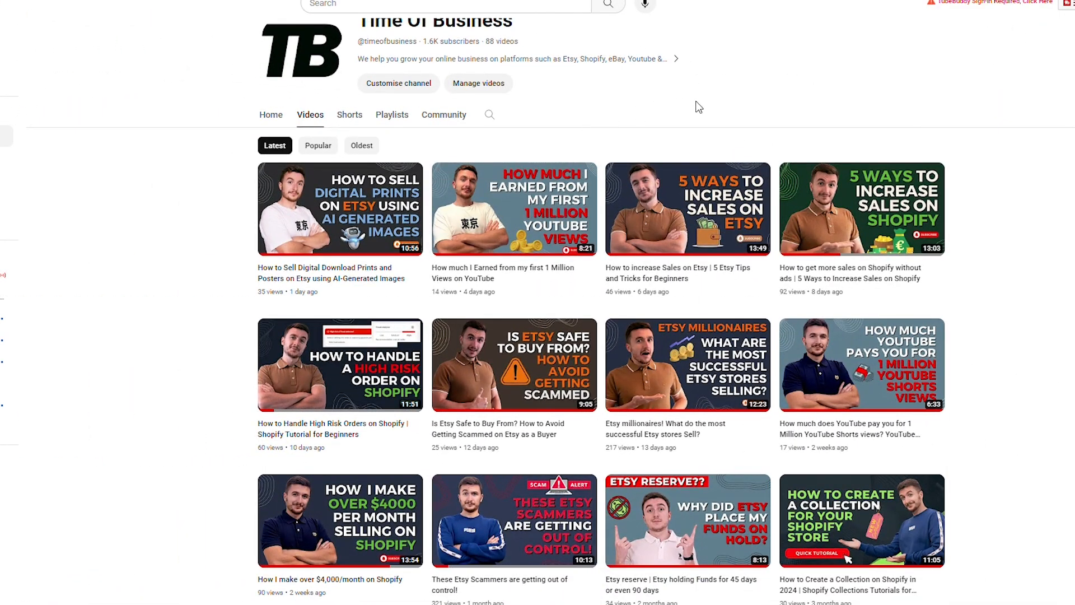
Browse the videos on the Time Of Business YouTube channel to examine its Etsy and Shopify tutorials
scroll(699, 106, down, 2)
scroll(559, 338, down, 6)
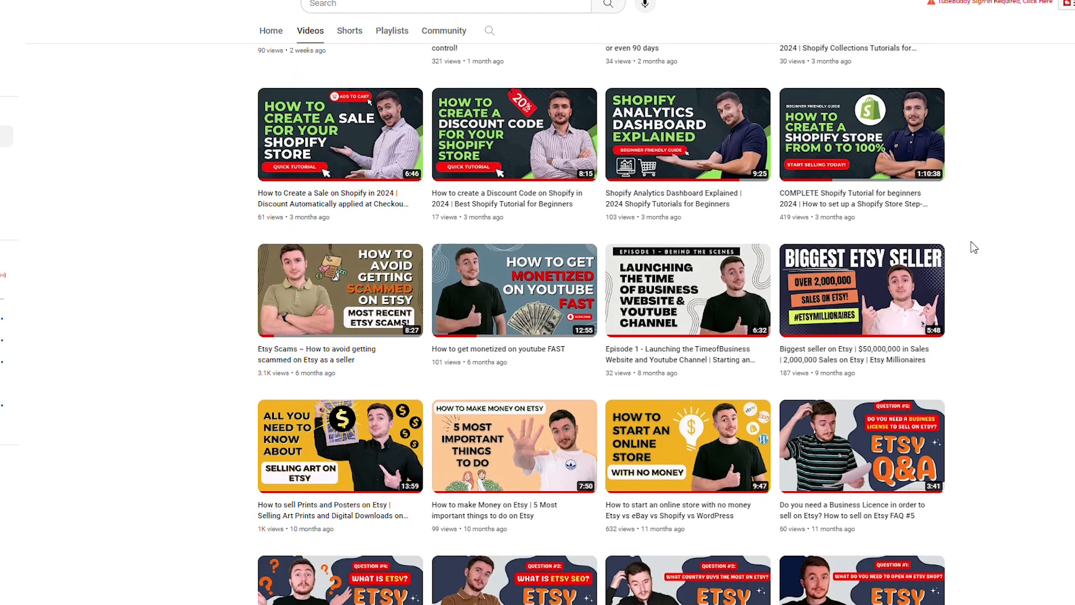
scroll(974, 247, down, 2)
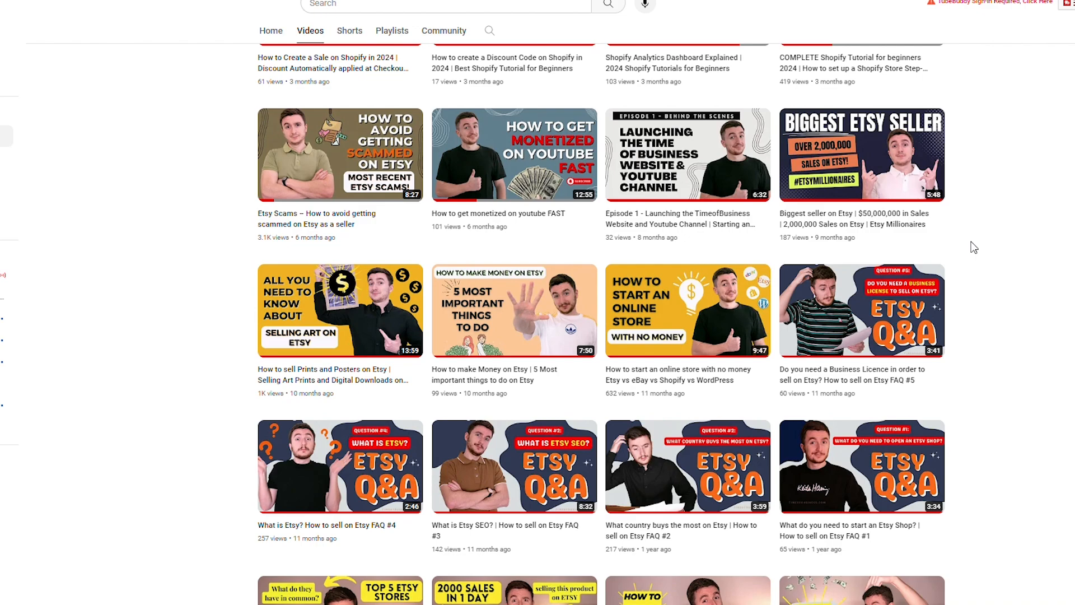
scroll(974, 247, down, 4)
scroll(973, 247, up, 7)
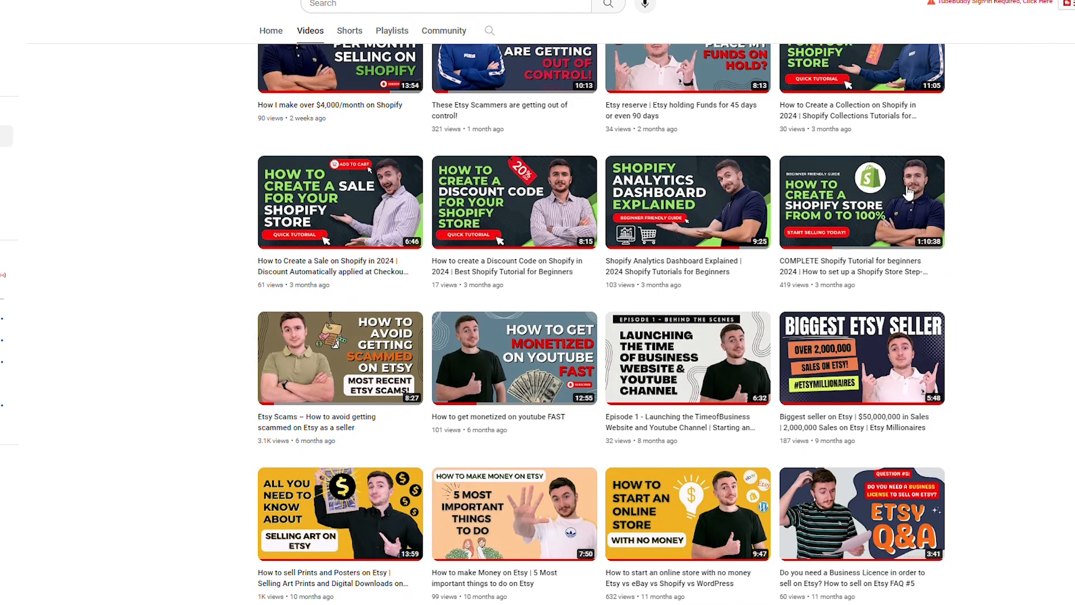
mouse_move(669, 210)
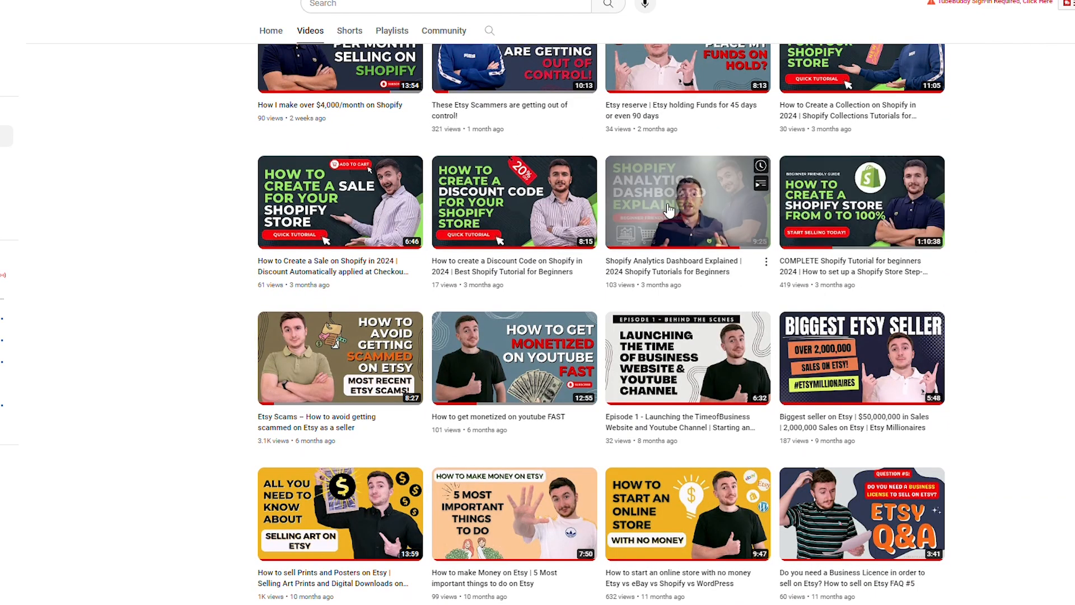
scroll(206, 224, up, 1)
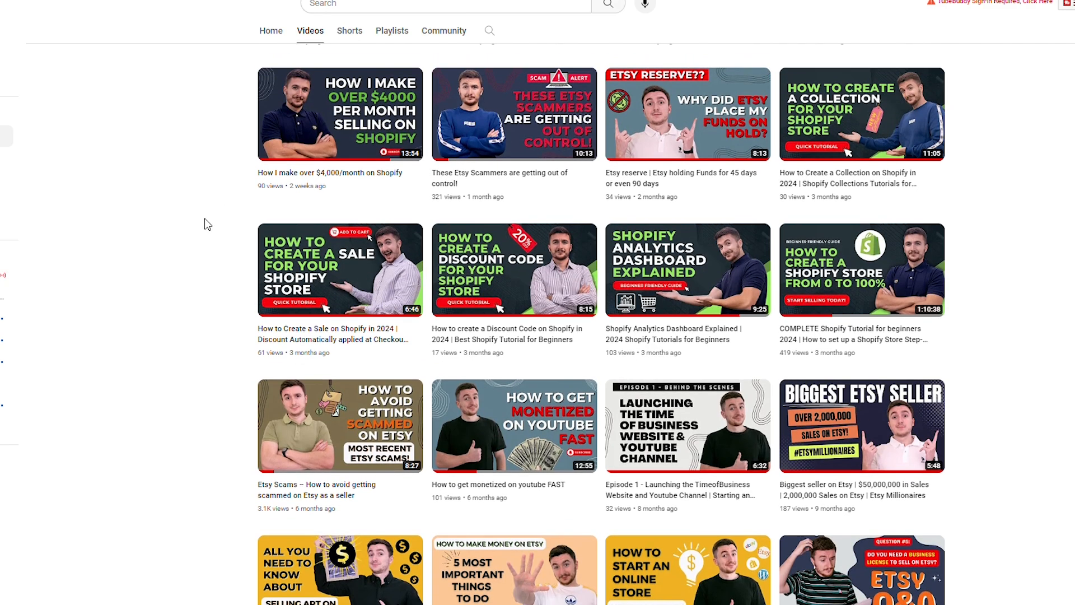
scroll(216, 218, up, 2)
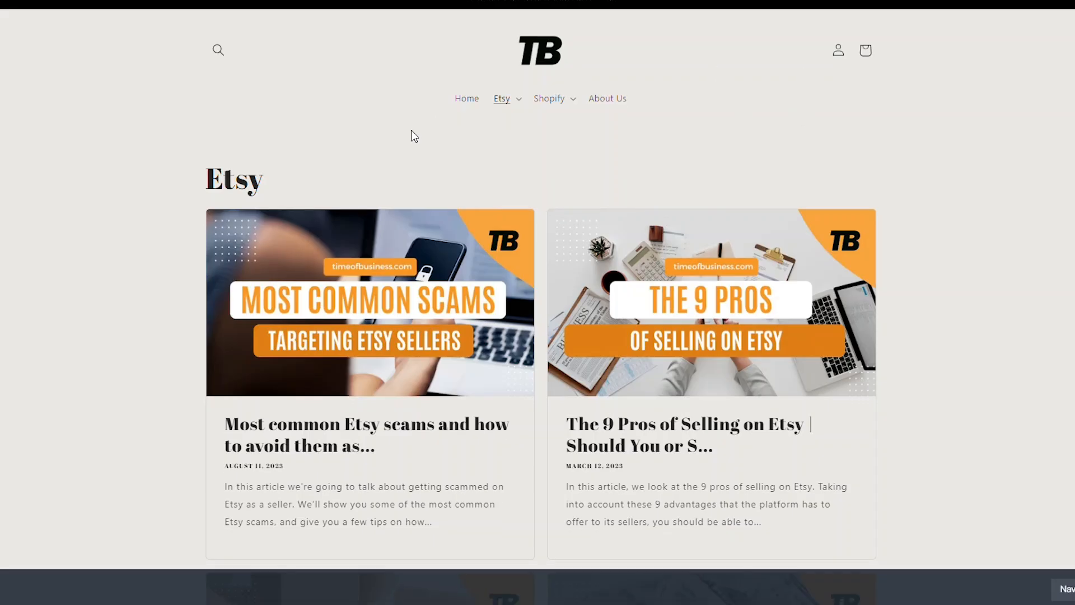
Look through the Etsy articles on the Time of Business website and view the free guide on its home page
scroll(411, 132, down, 3)
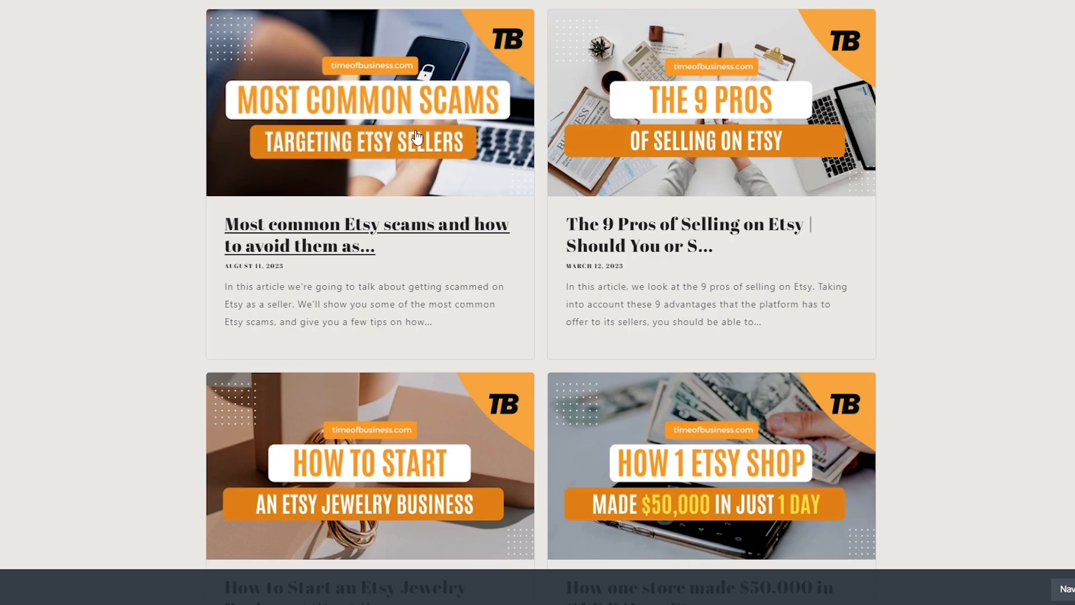
scroll(414, 140, down, 5)
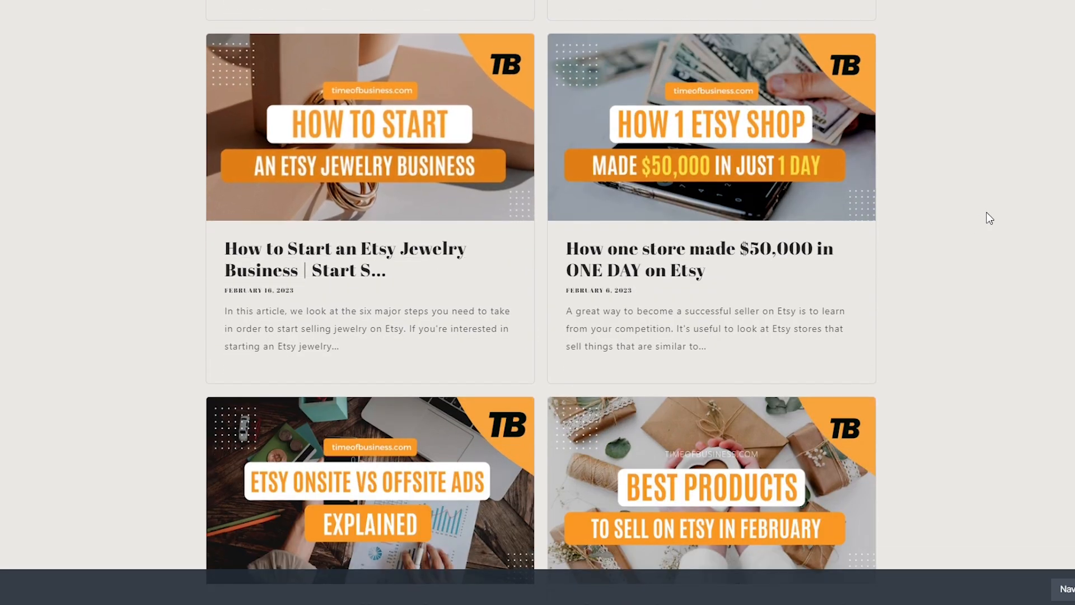
scroll(873, 274, down, 5)
scroll(982, 242, up, 15)
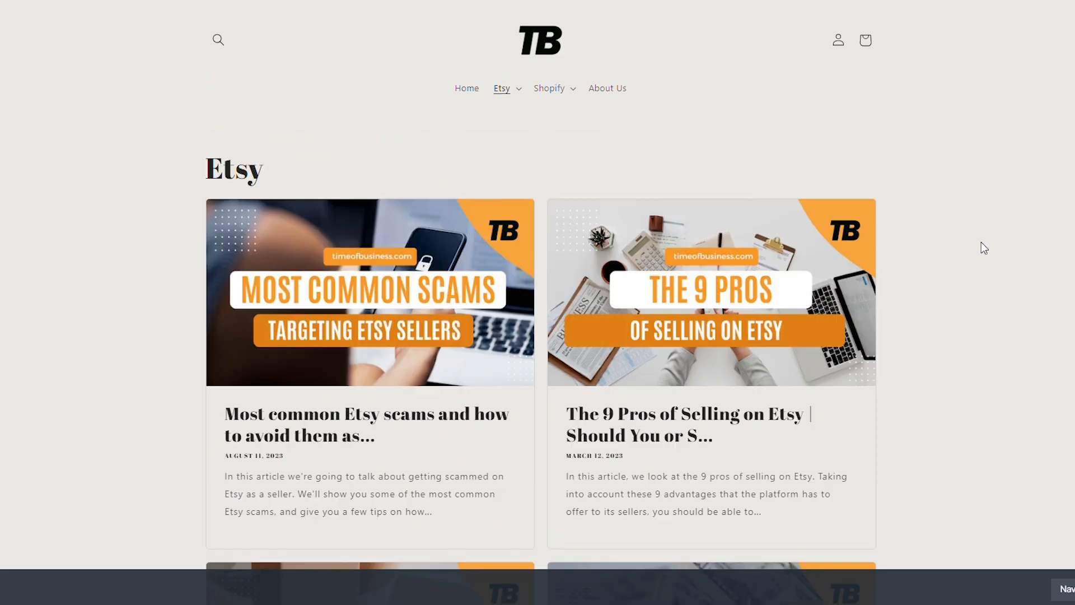
click(543, 56)
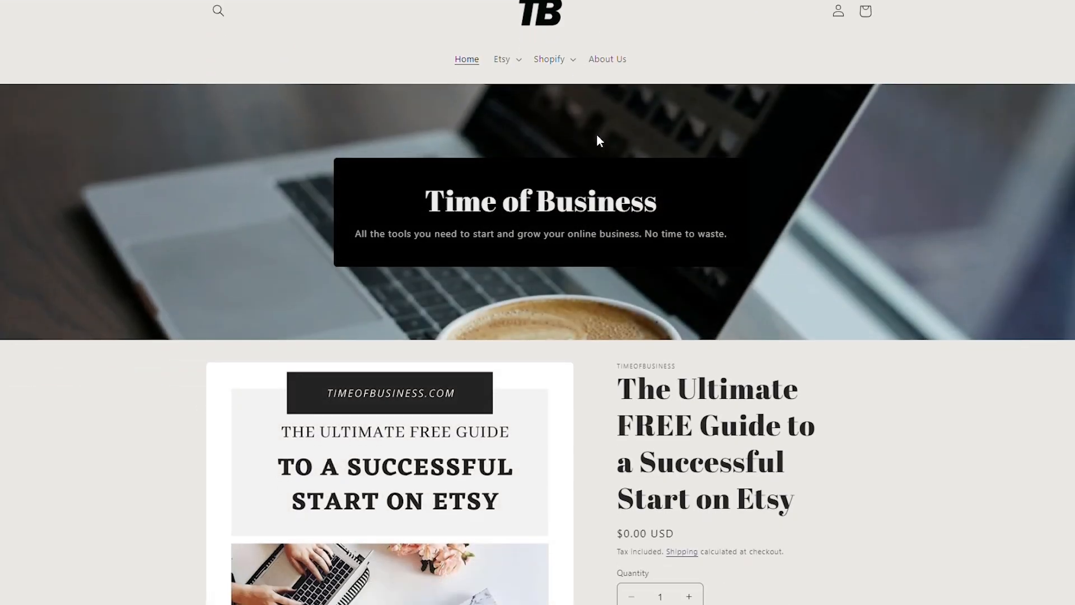
scroll(597, 140, down, 4)
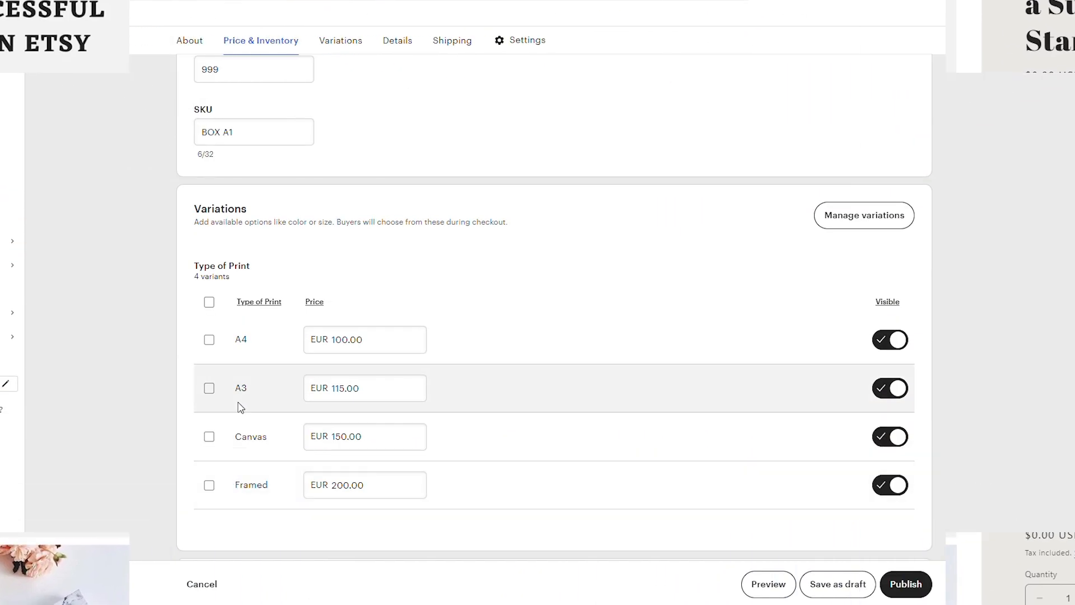
scroll(268, 381, up, 3)
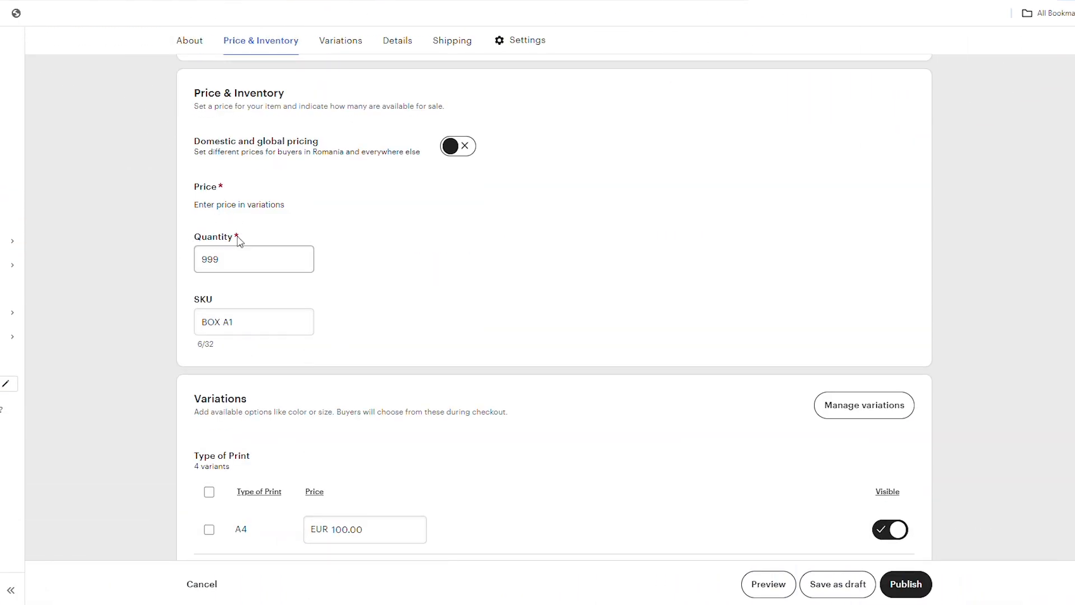
Set the listing's primary color to Blue and its secondary color to Green in the attributes
scroll(189, 242, down, 1)
scroll(232, 248, down, 1)
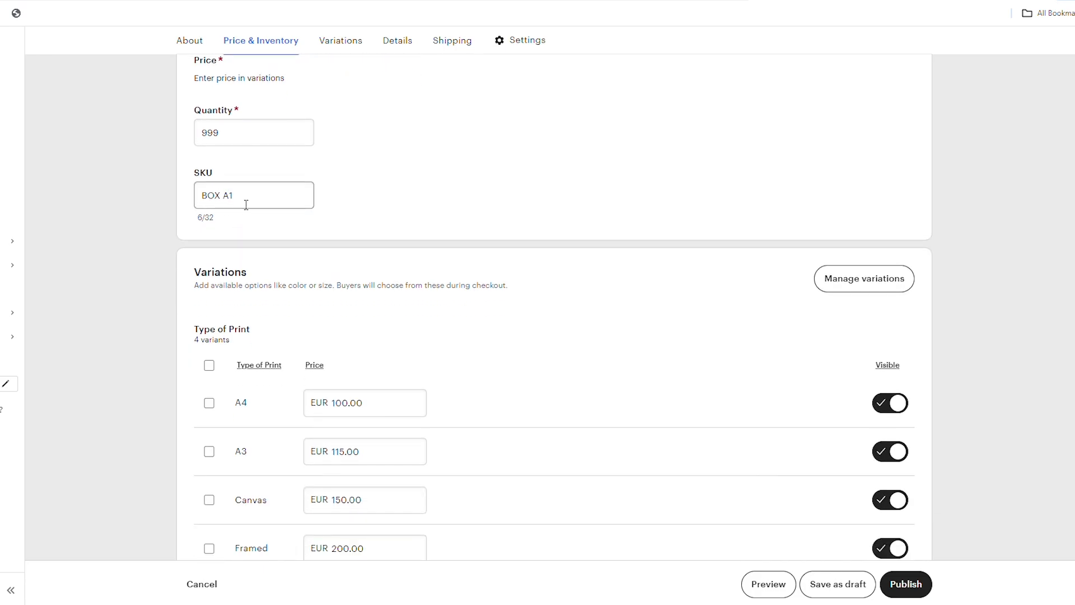
scroll(248, 197, down, 3)
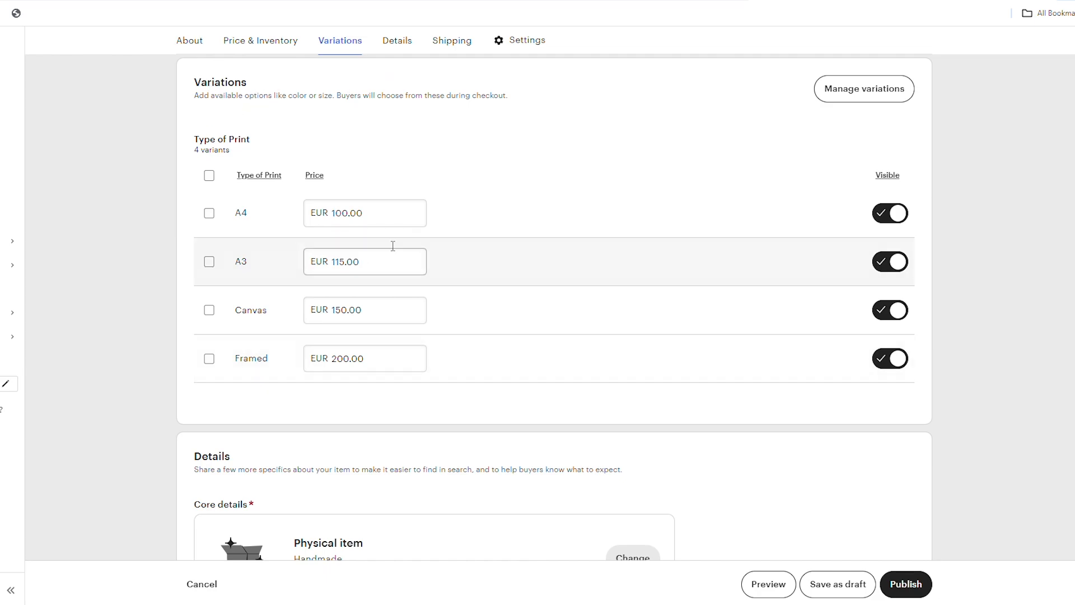
scroll(369, 474, down, 6)
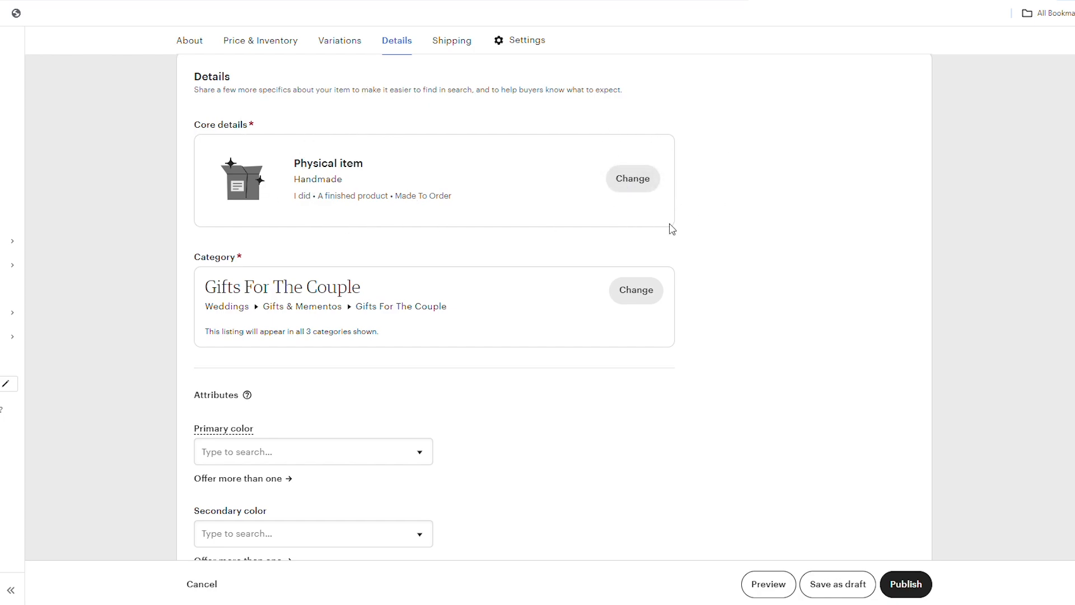
scroll(684, 194, down, 2)
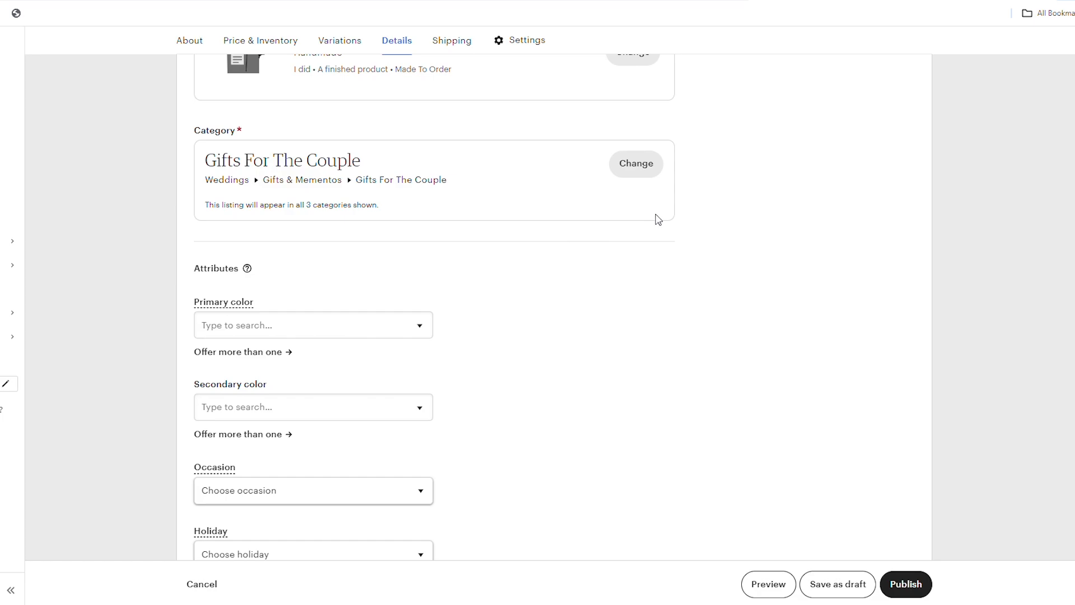
scroll(658, 220, down, 3)
click(348, 134)
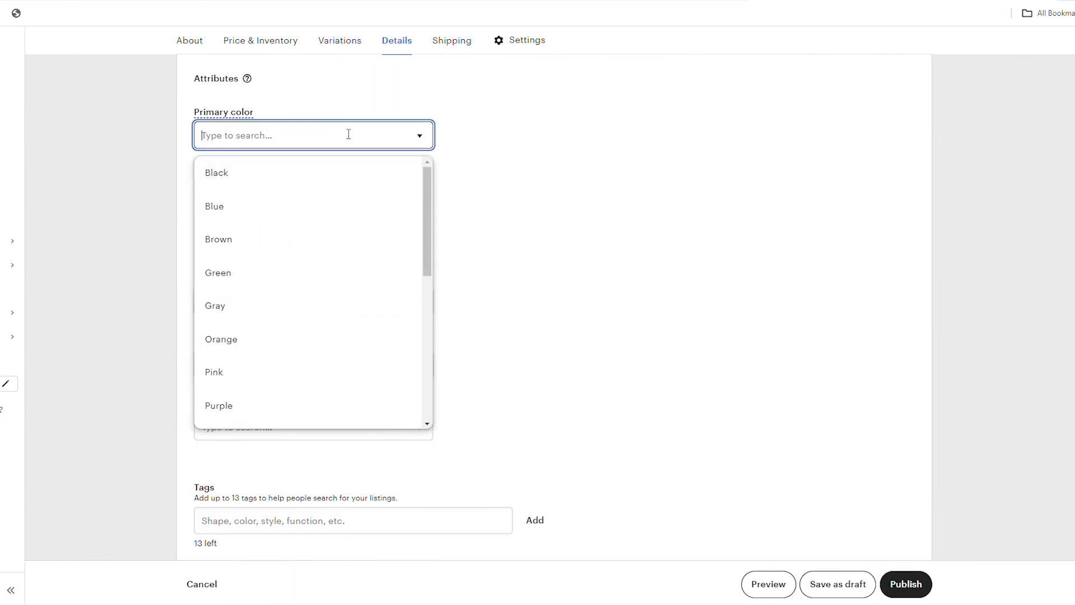
click(237, 216)
click(300, 216)
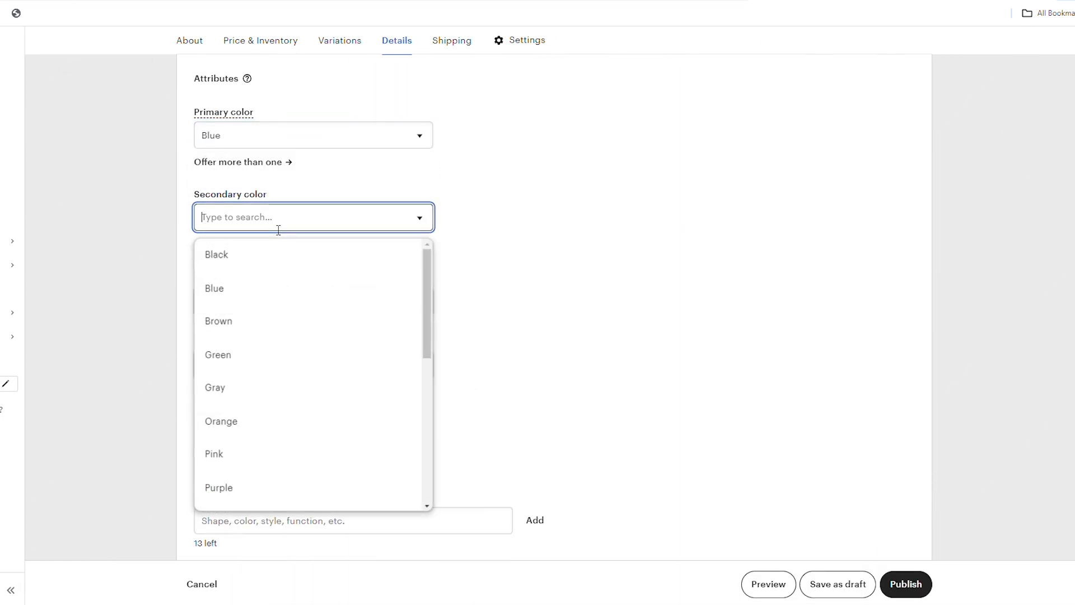
click(241, 358)
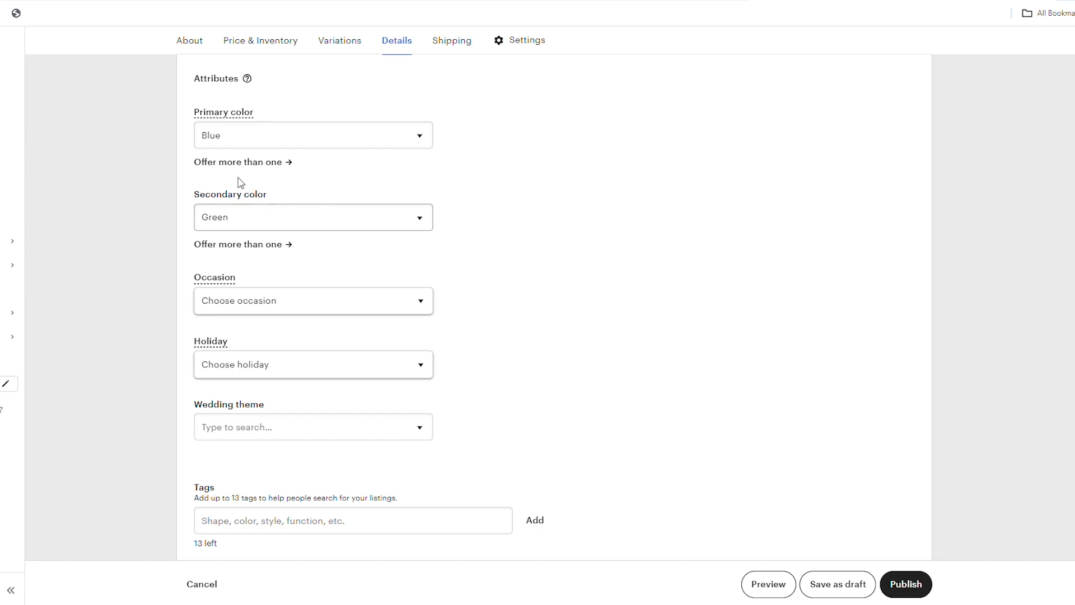
Set the occasion to Wedding and the holiday to New Year's in the listing's attributes
scroll(283, 209, down, 2)
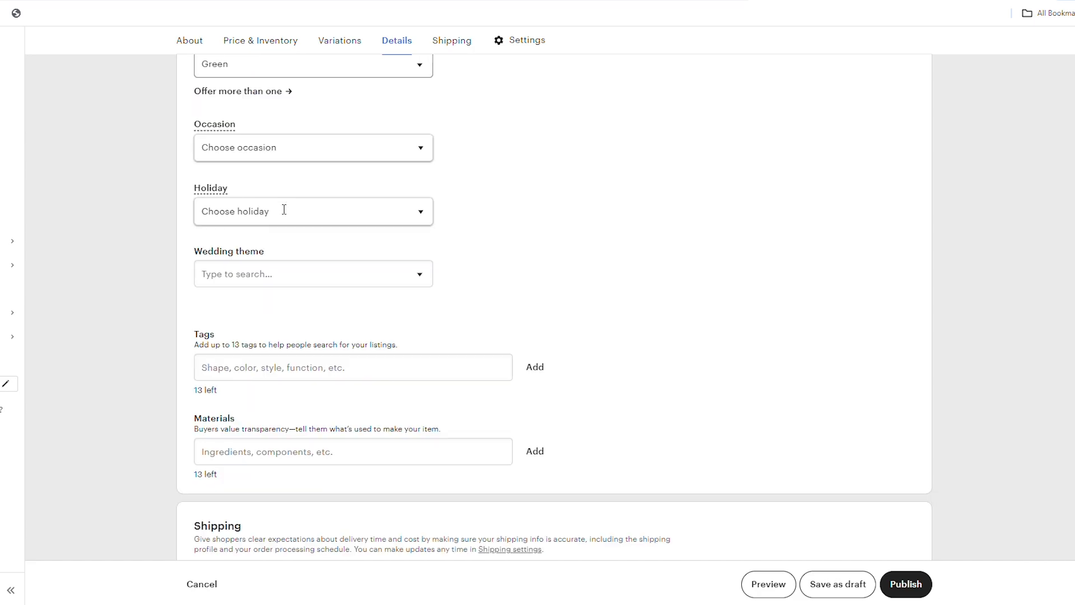
scroll(284, 210, down, 1)
click(266, 122)
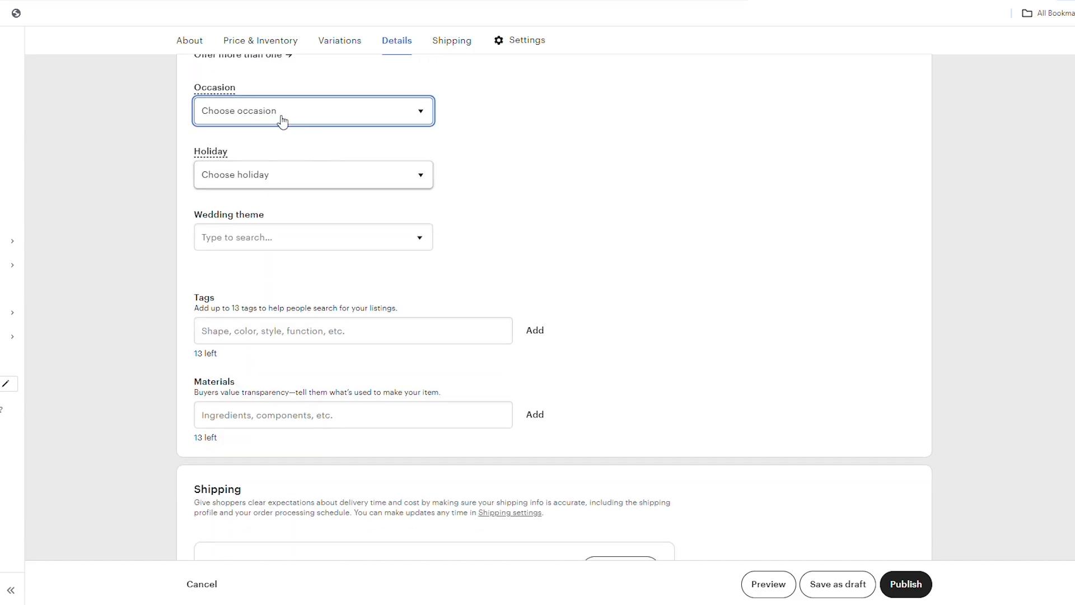
key(w)
click(221, 178)
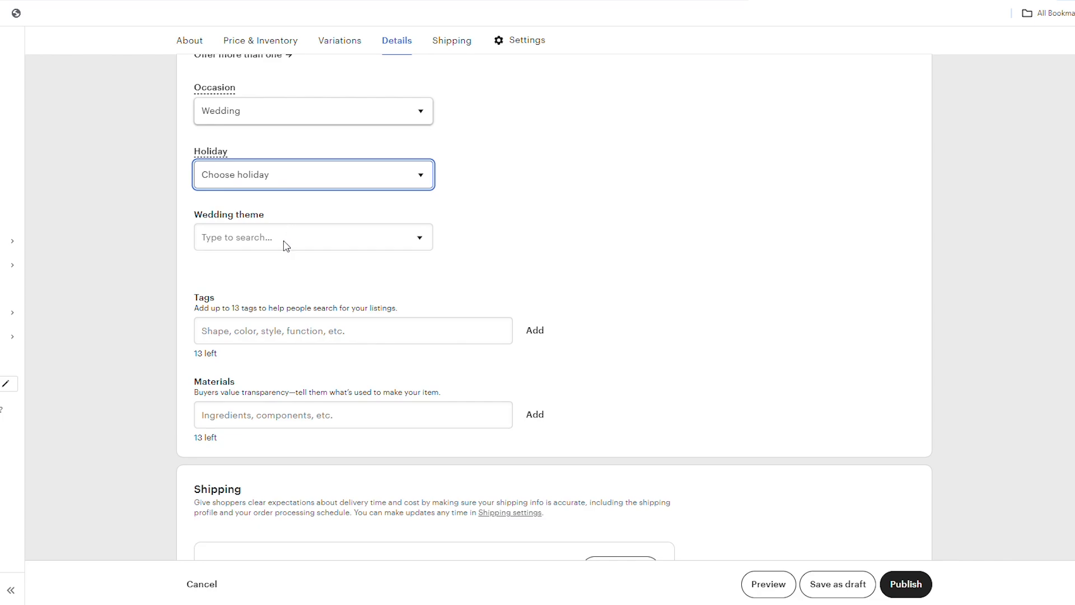
key(n)
Look through the wedding theme options and choose Fairytale & princess for the listing
click(396, 240)
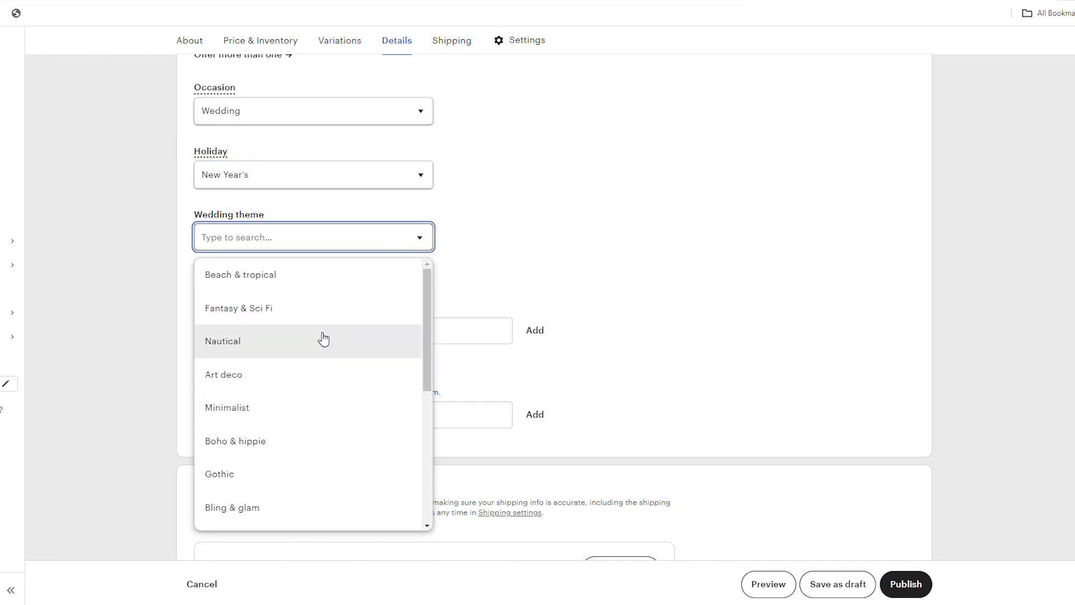
scroll(322, 338, down, 5)
scroll(281, 384, down, 4)
scroll(283, 351, up, 4)
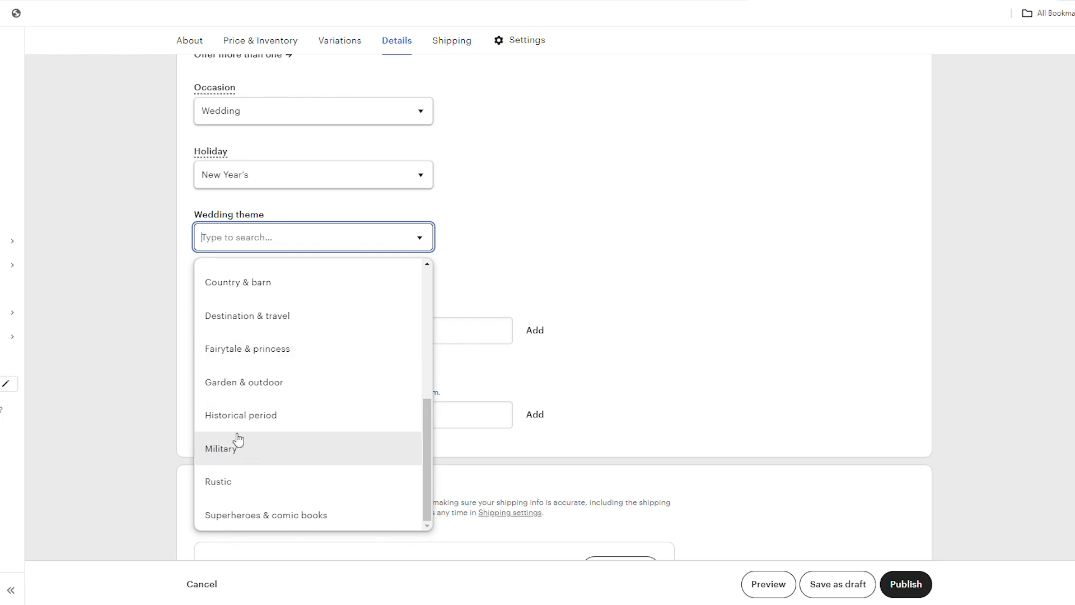
click(251, 360)
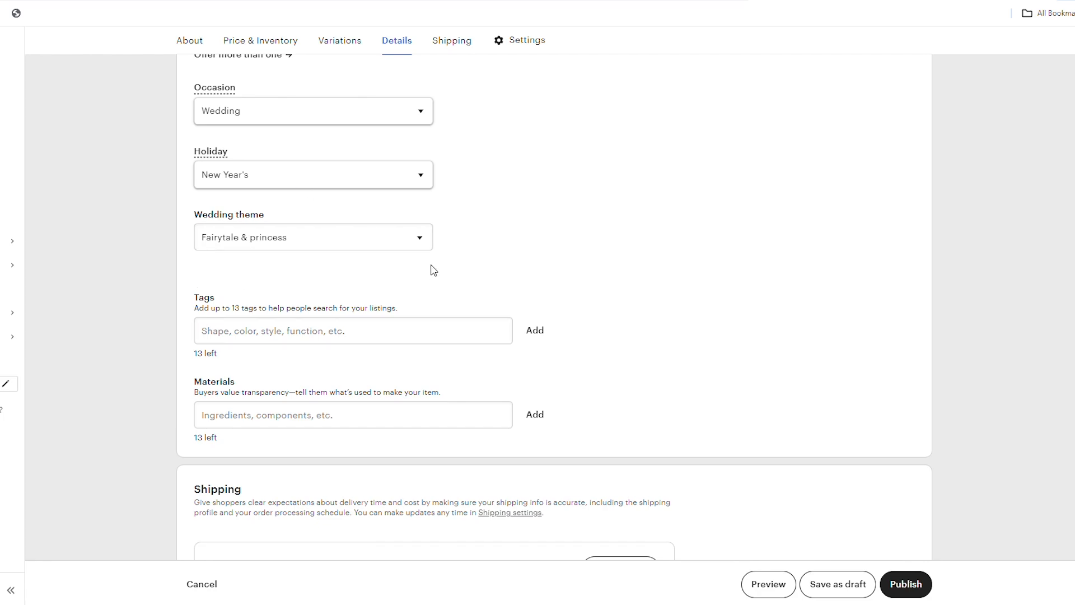
Review the chosen color, occasion, holiday and wedding theme attributes along with the Tags and Materials fields
scroll(321, 86, up, 3)
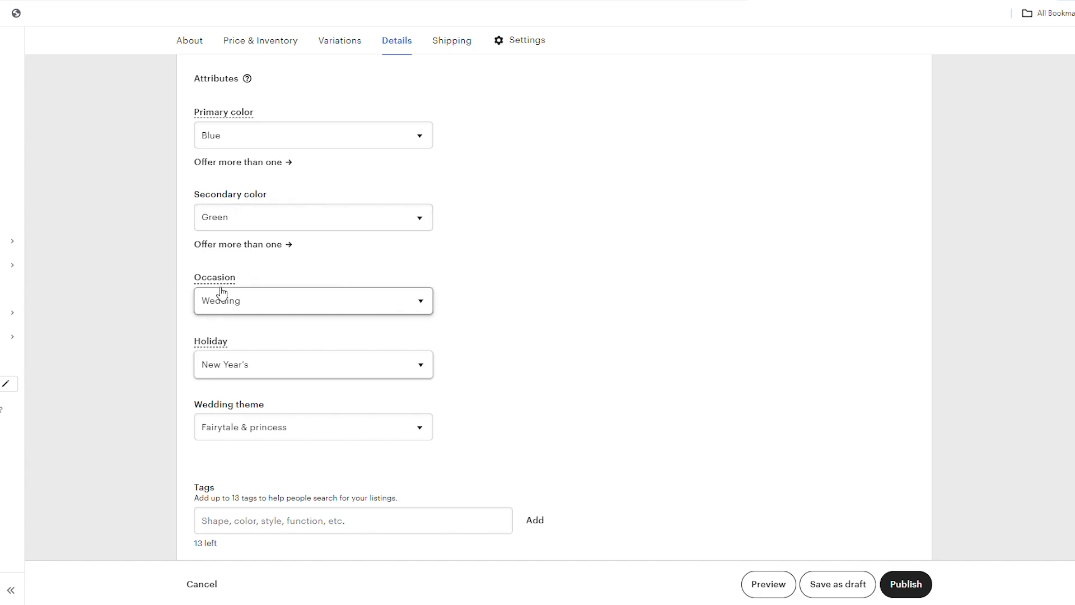
mouse_move(231, 353)
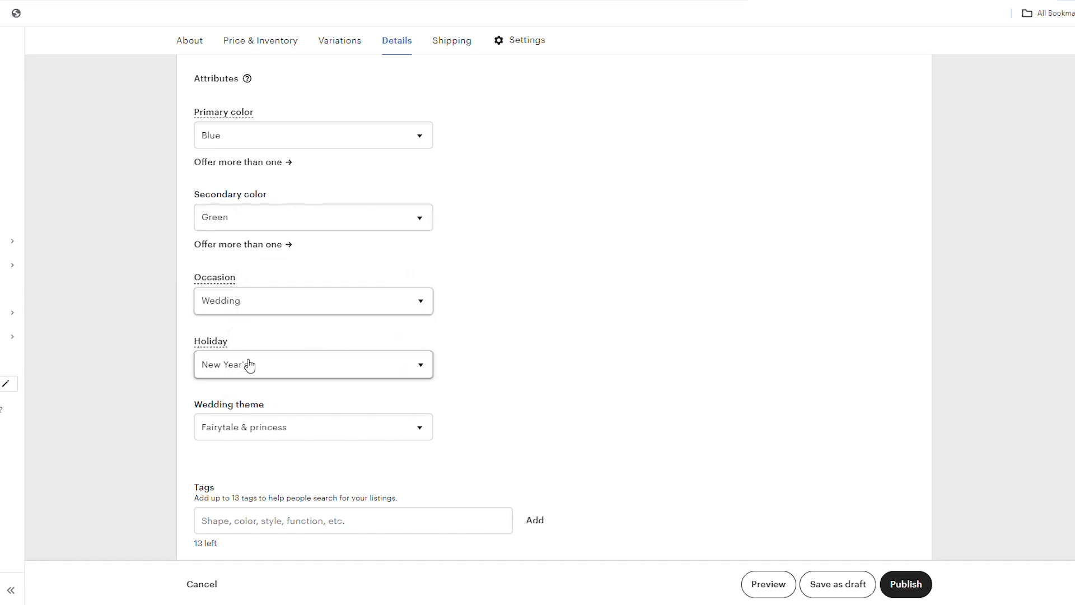
scroll(224, 369, down, 1)
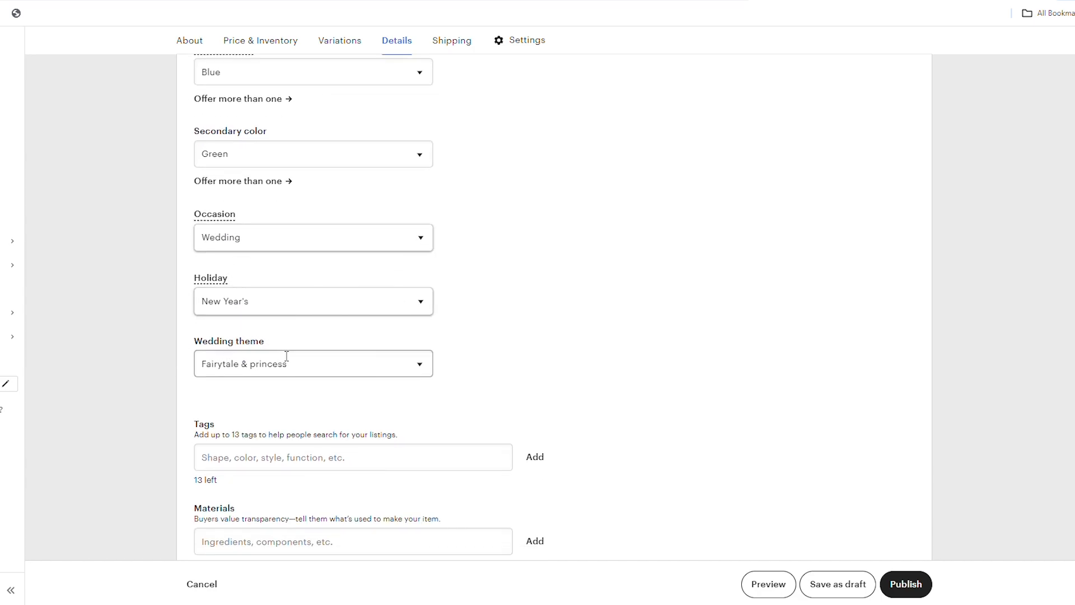
scroll(284, 355, down, 3)
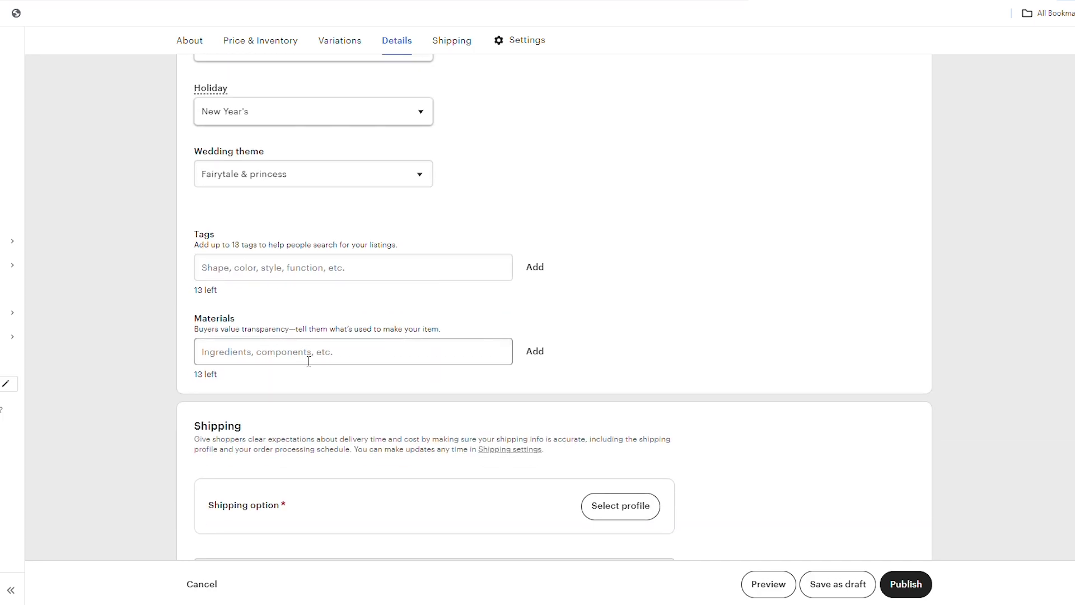
scroll(309, 361, down, 2)
scroll(300, 358, up, 5)
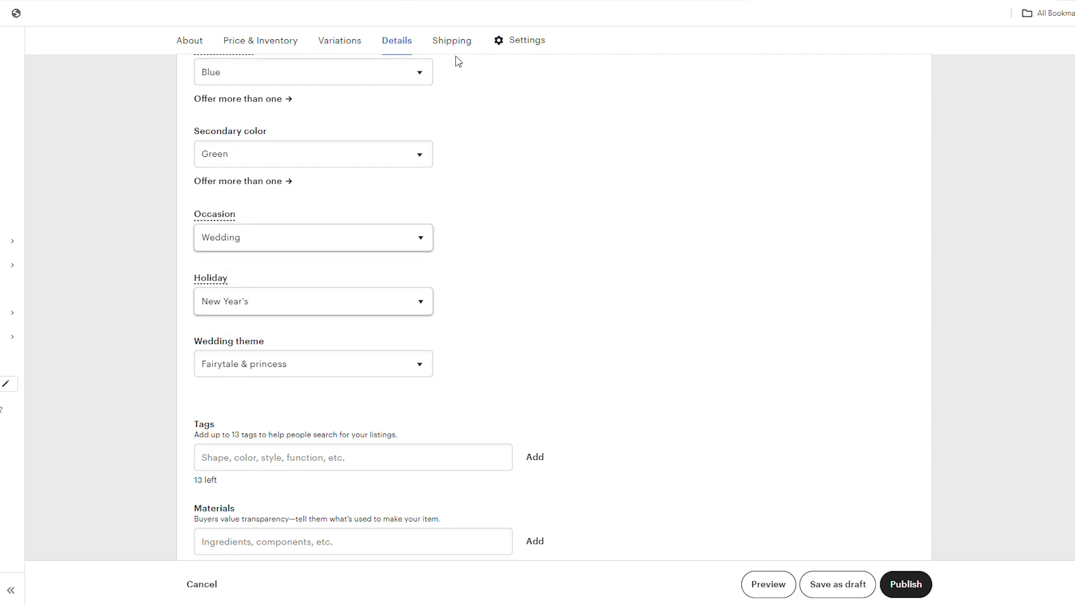
scroll(503, 330, down, 1)
scroll(502, 330, down, 2)
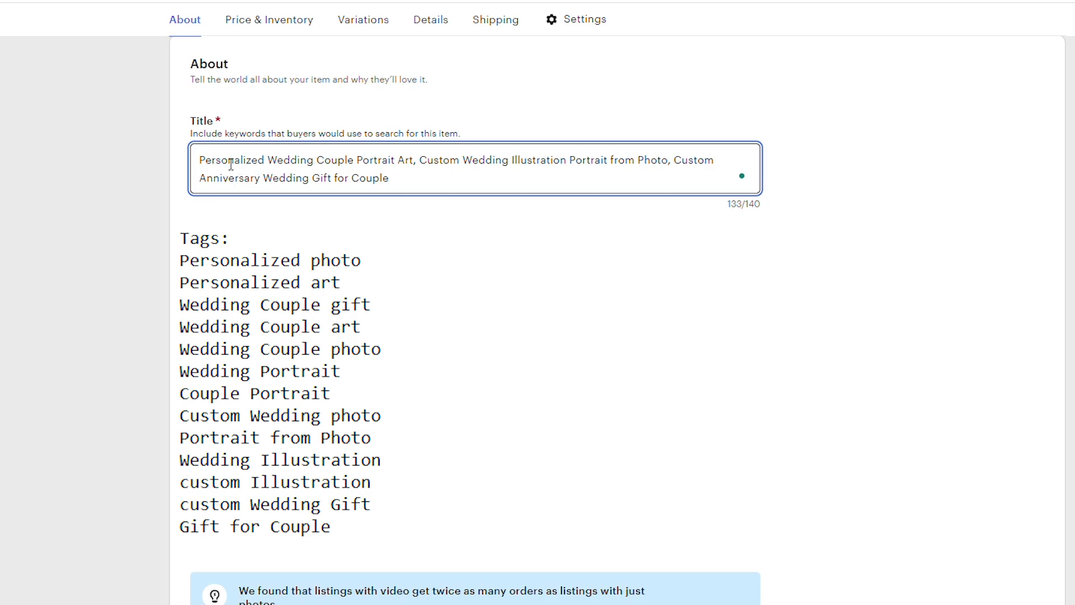
Examine the opening phrase of the listing title for keyword combinations such as "Couple Portrait" that match the planned tags
drag(271, 164, 179, 163)
click(519, 169)
drag(639, 161, 670, 168)
click(671, 173)
drag(267, 165, 199, 164)
drag(409, 161, 397, 162)
click(426, 178)
drag(275, 164, 316, 183)
click(472, 186)
drag(317, 162, 401, 162)
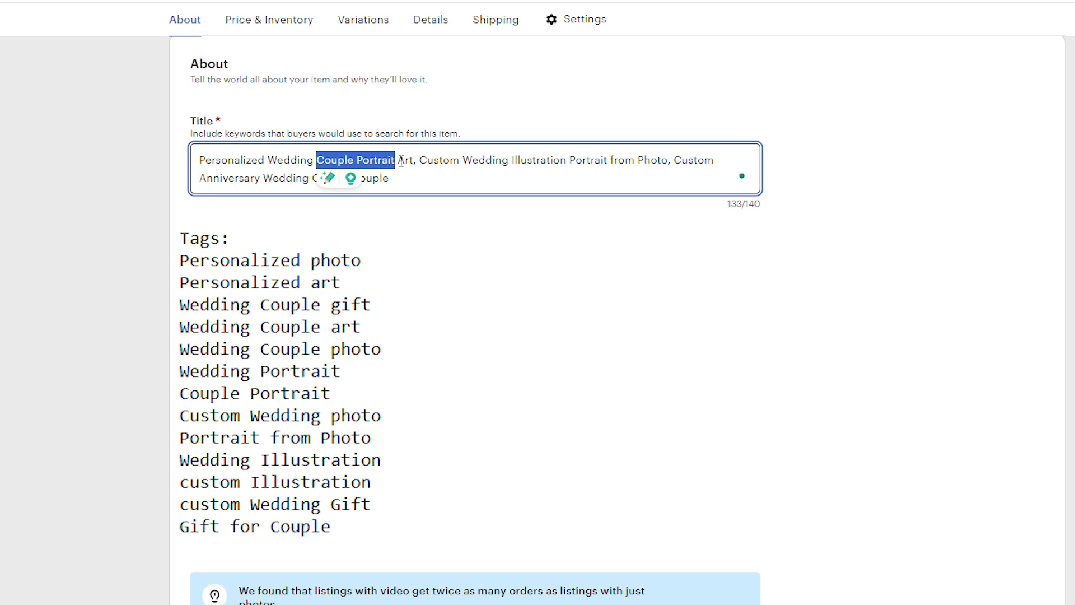
drag(266, 162, 313, 162)
click(488, 180)
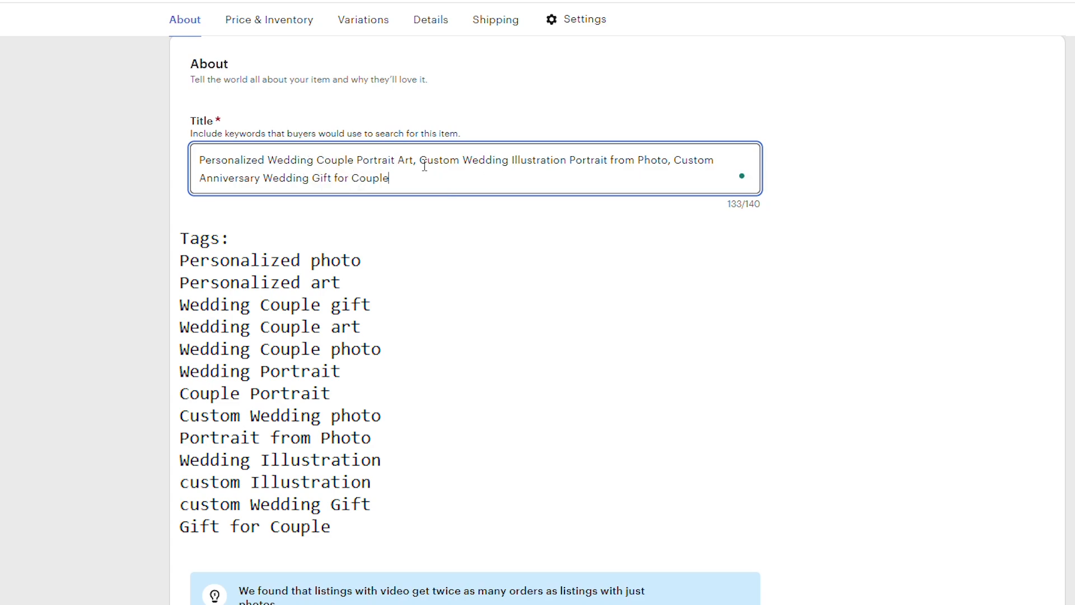
Compare the title phrases "Custom Wedding Illustration" and "Gift for Couple" with the planned tag list
drag(422, 162, 511, 162)
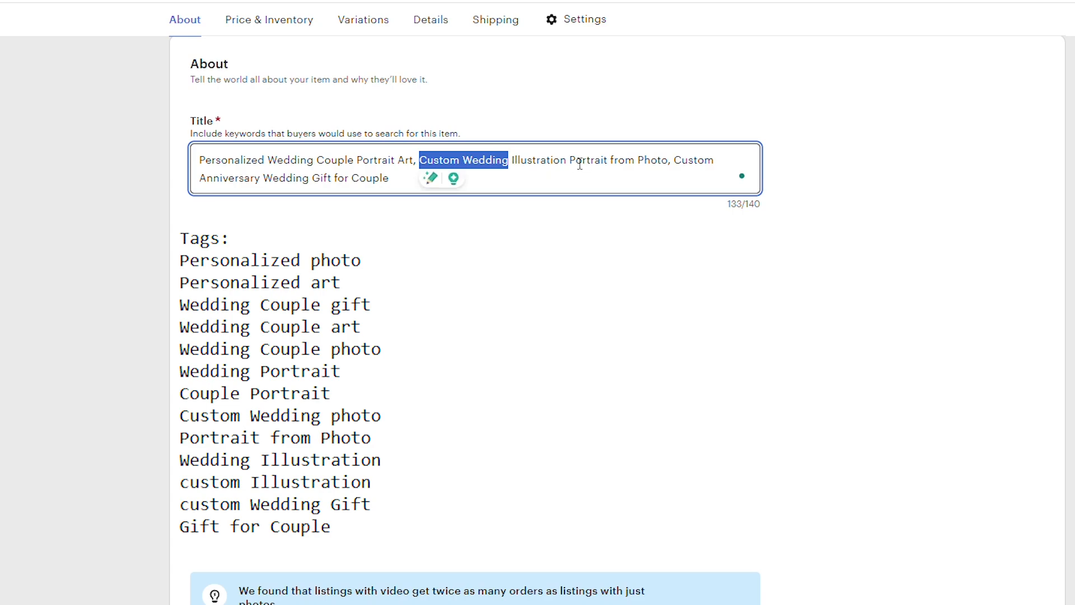
click(608, 183)
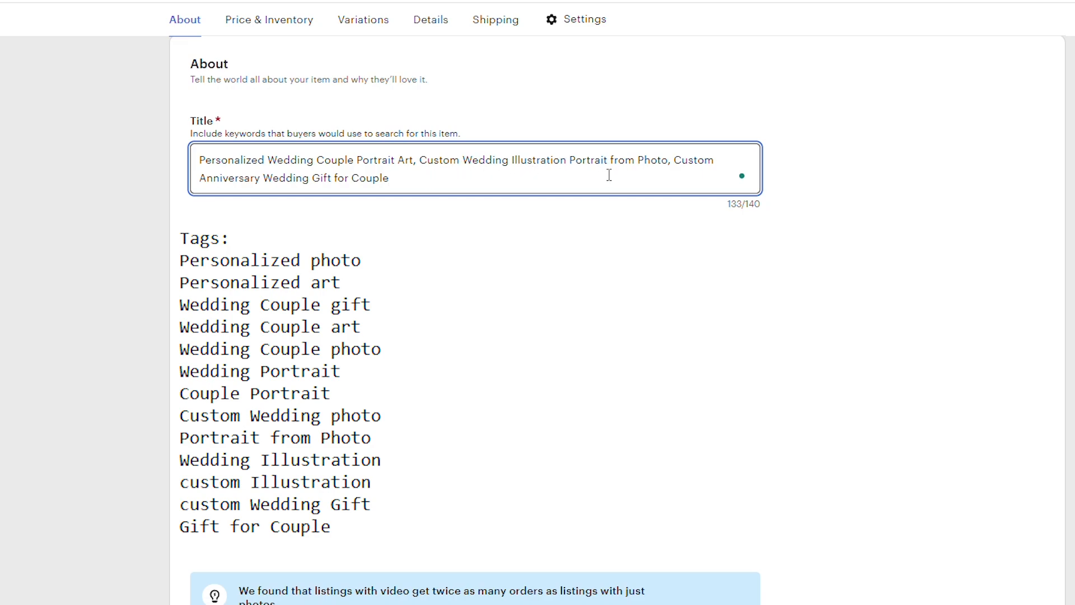
drag(405, 180, 311, 185)
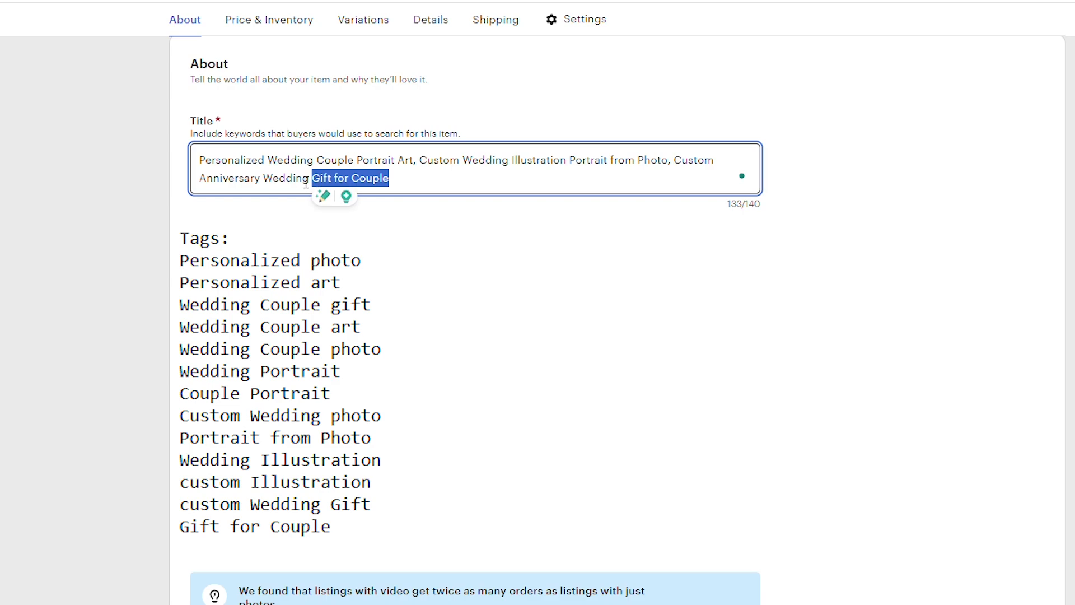
double_click(216, 178)
click(297, 185)
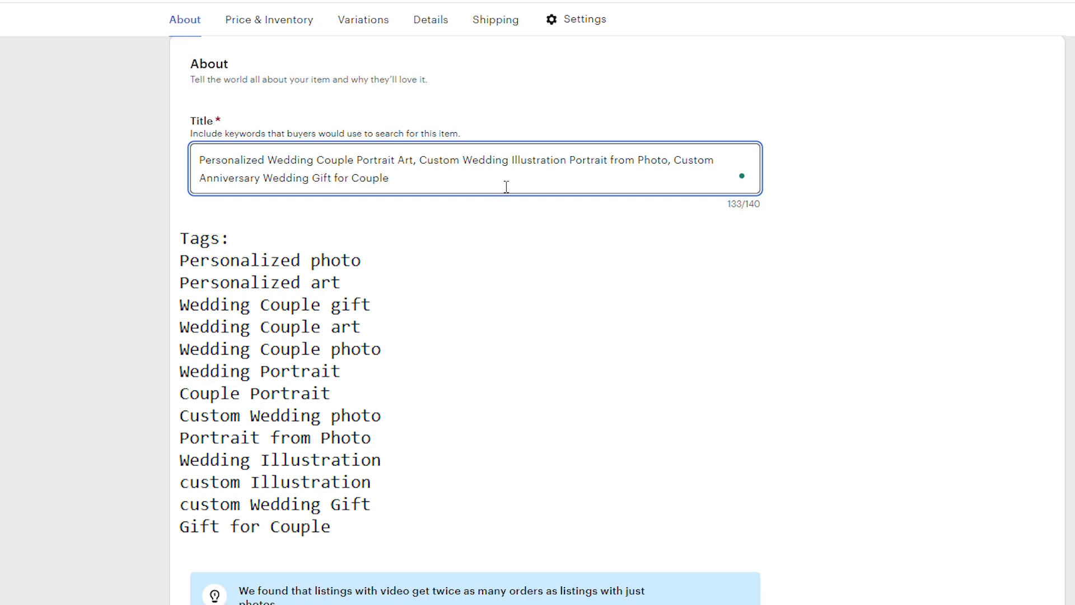
drag(427, 166, 576, 168)
click(575, 186)
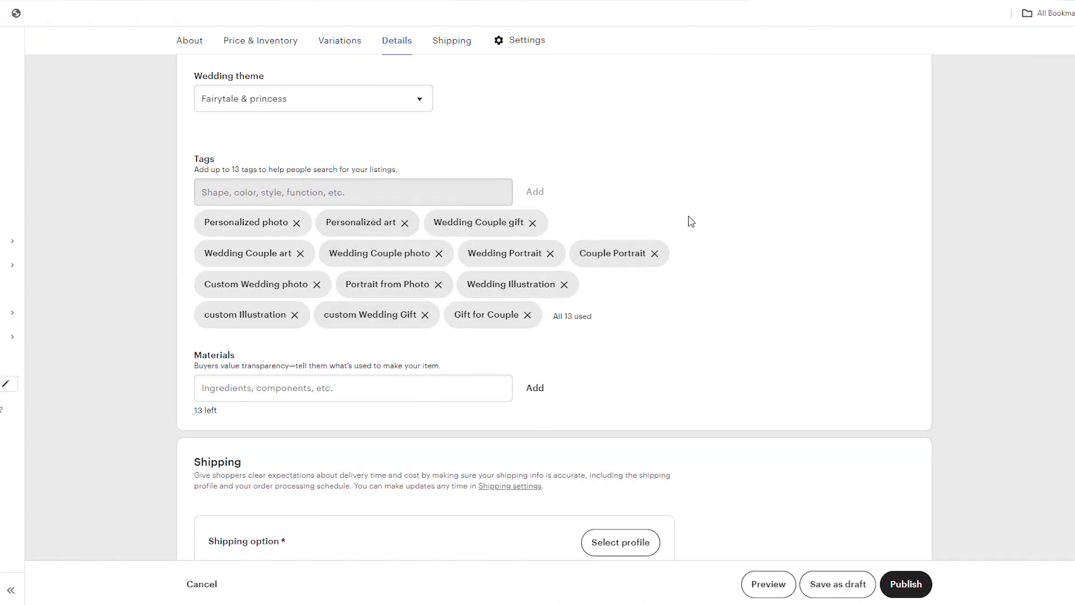
Look over the listing's added tags and the Materials field in the Details section
drag(605, 320, 560, 323)
click(598, 326)
scroll(745, 254, down, 2)
click(252, 268)
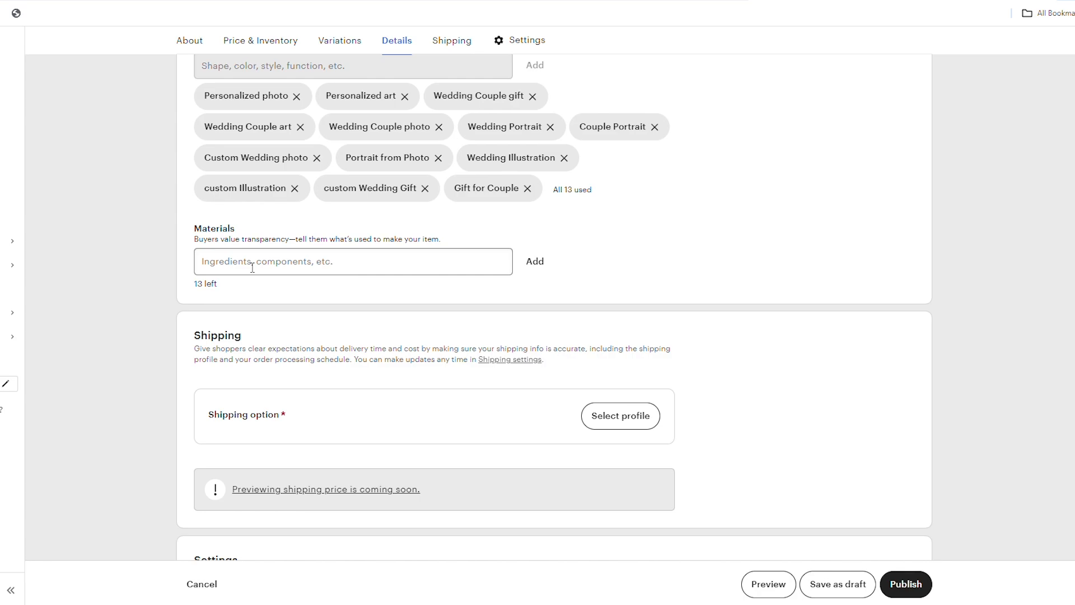
View the shipping profile options for the listing and close them without creating a profile
scroll(246, 342, down, 1)
scroll(538, 378, down, 1)
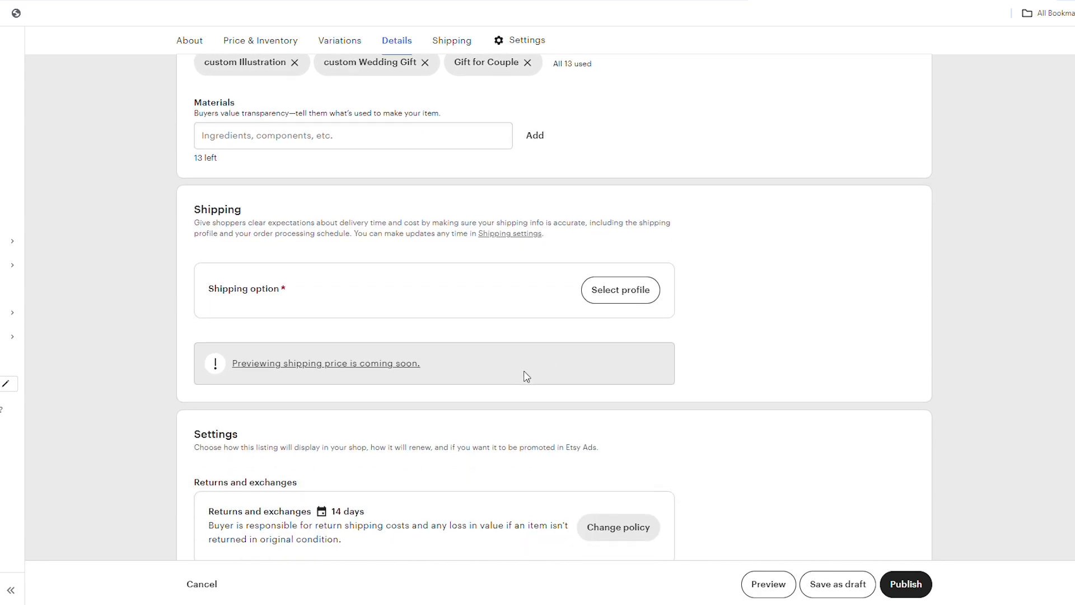
click(592, 292)
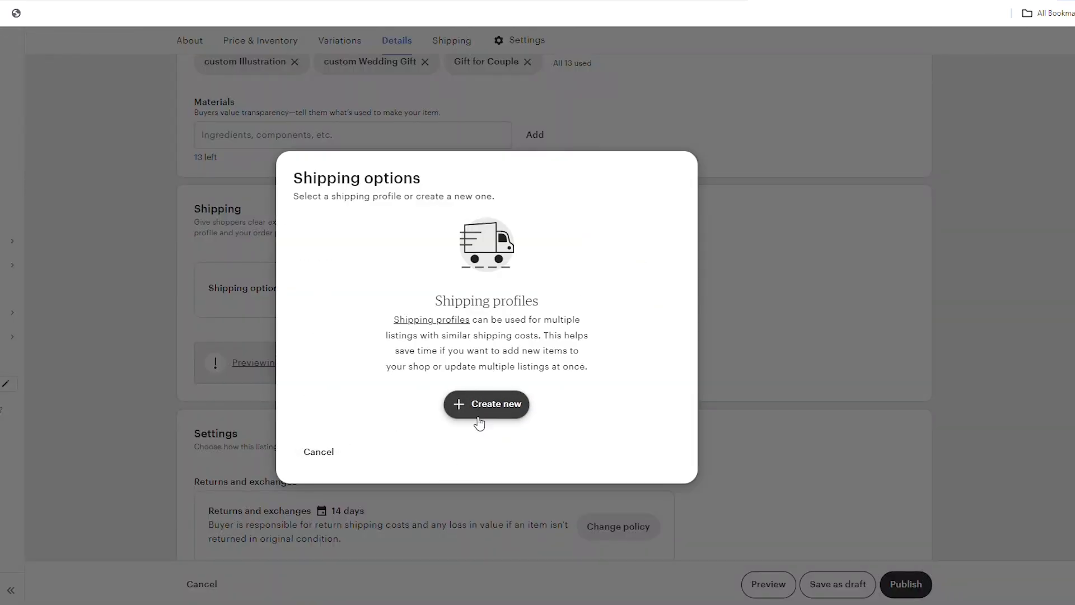
click(339, 452)
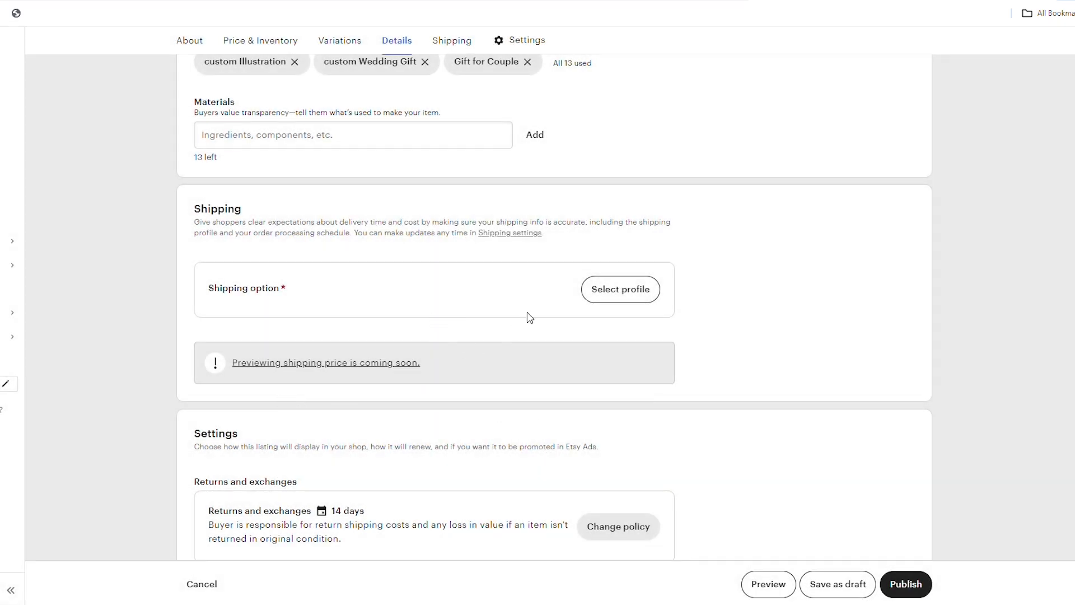
Examine the listing's returns and exchanges policy and the other options in the Settings section
scroll(511, 312, down, 2)
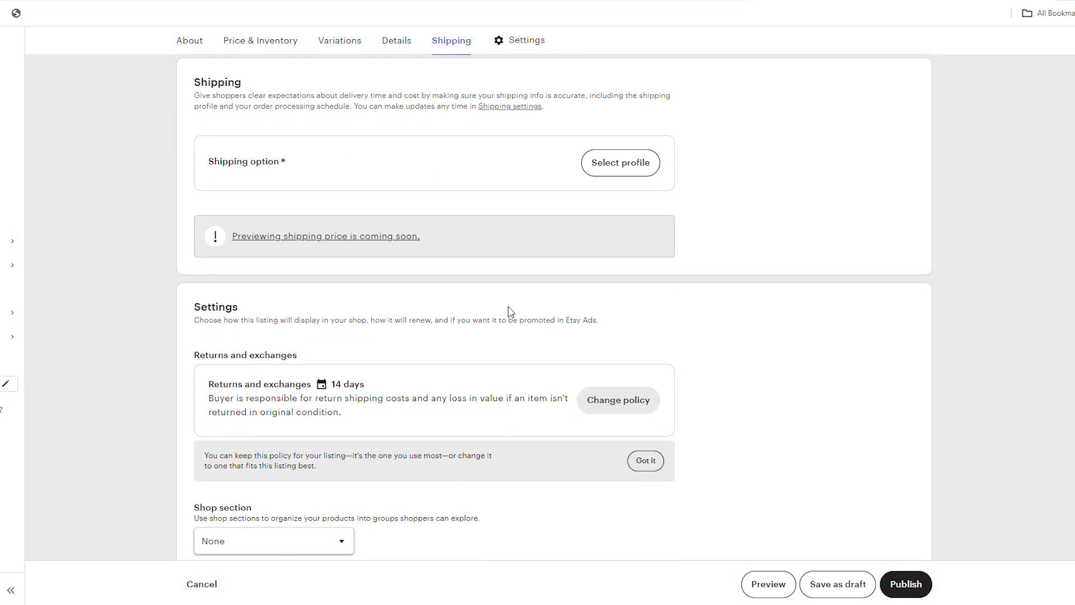
scroll(511, 312, down, 2)
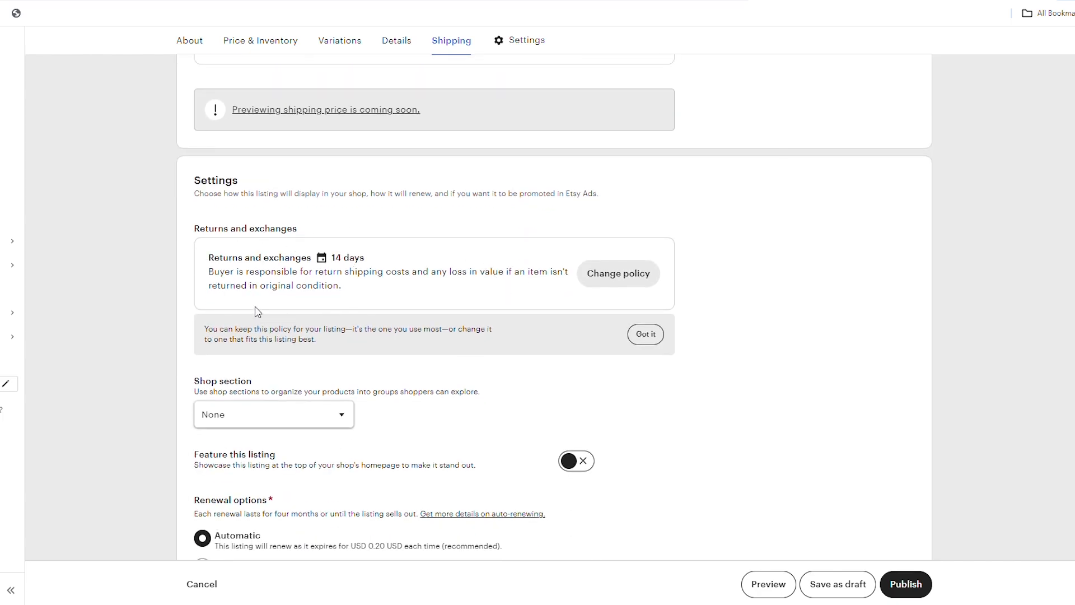
drag(367, 258, 323, 255)
click(823, 244)
Browse the Pet Portrait section of the reference shop to see how shop sections group its products
scroll(804, 238, down, 1)
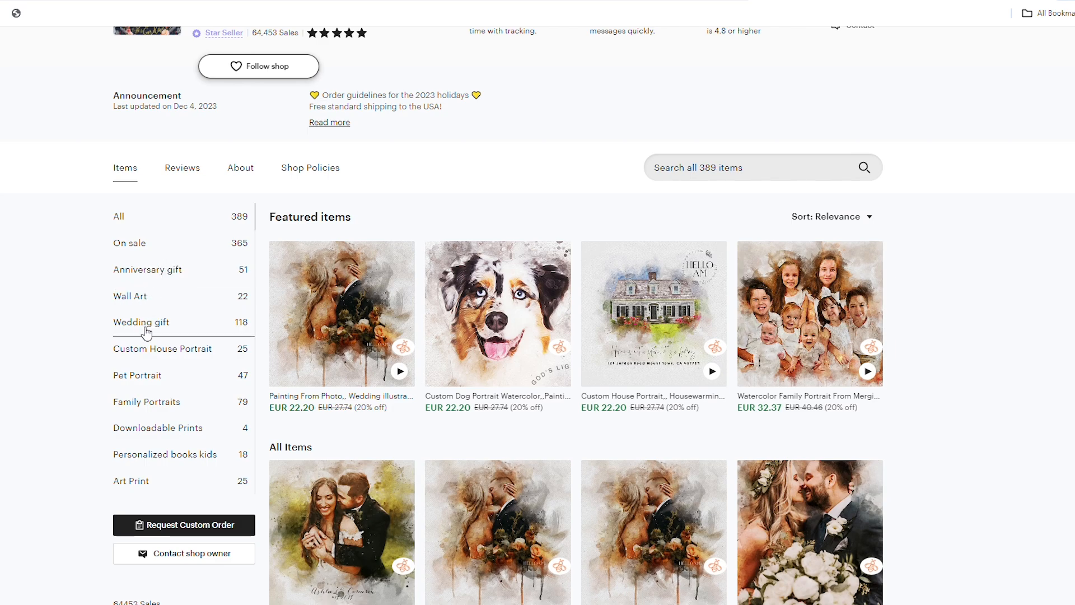
click(147, 376)
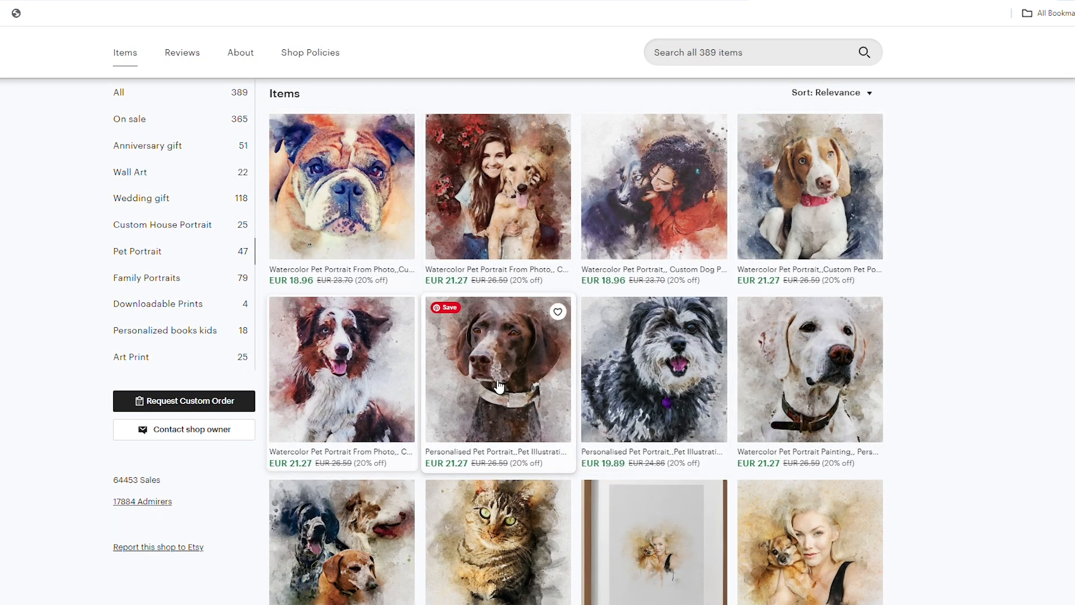
scroll(730, 365, down, 2)
scroll(414, 305, down, 7)
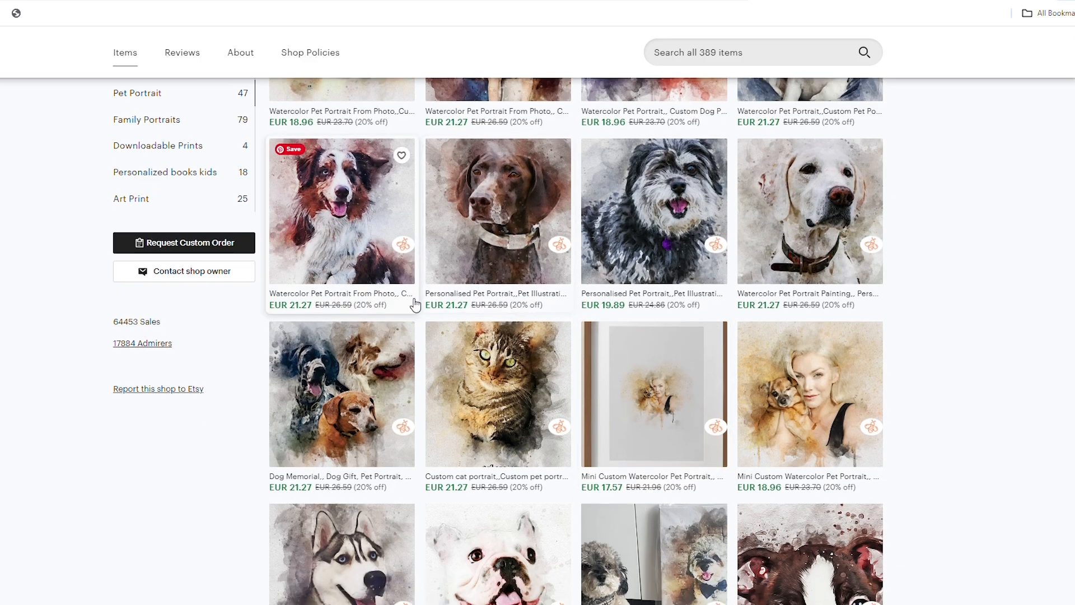
scroll(515, 364, down, 8)
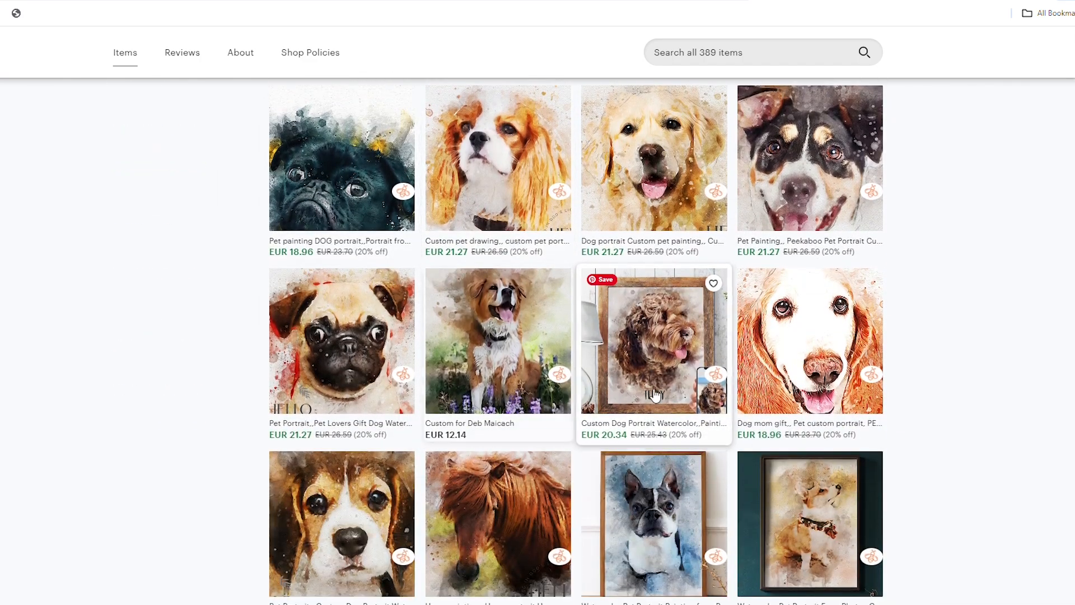